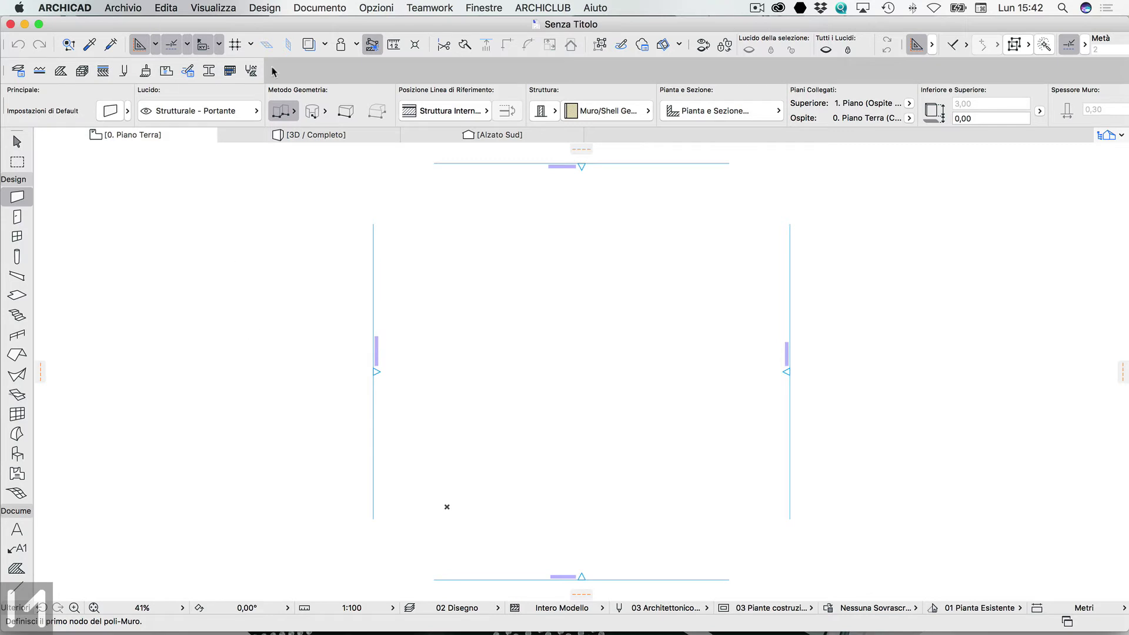
Step: Open the 0. PIANO TERRA.DWG drawing from the desktop via Archivio > Apri
{"action": "left_click", "coordinate": [115, 8]}
{"action": "mouse_move", "coordinate": [137, 42]}
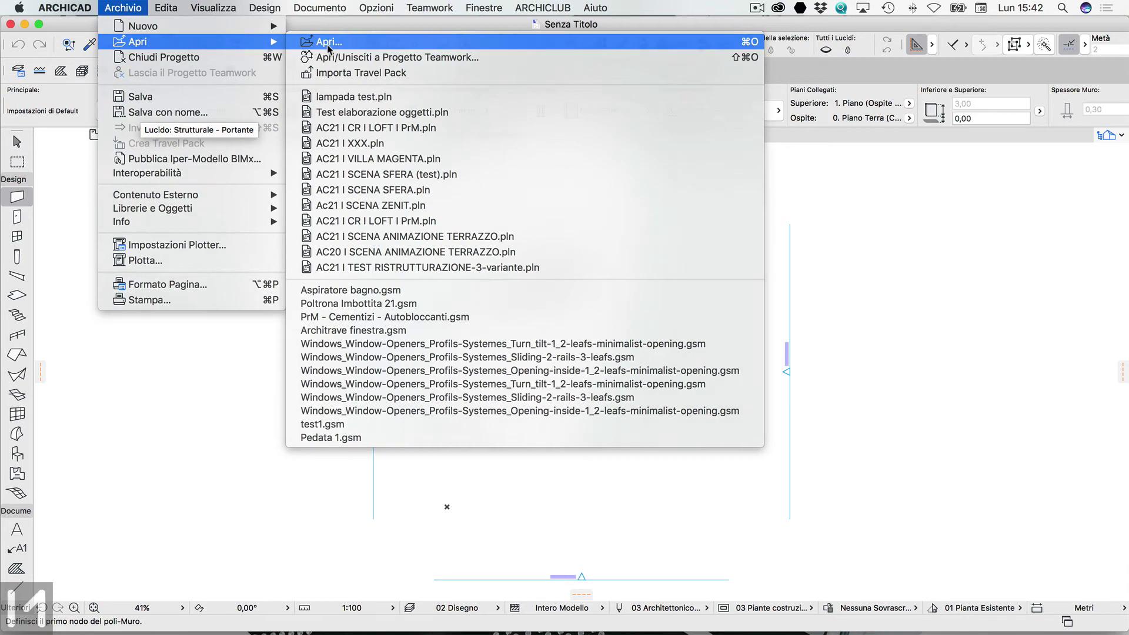
{"action": "left_click", "coordinate": [328, 43]}
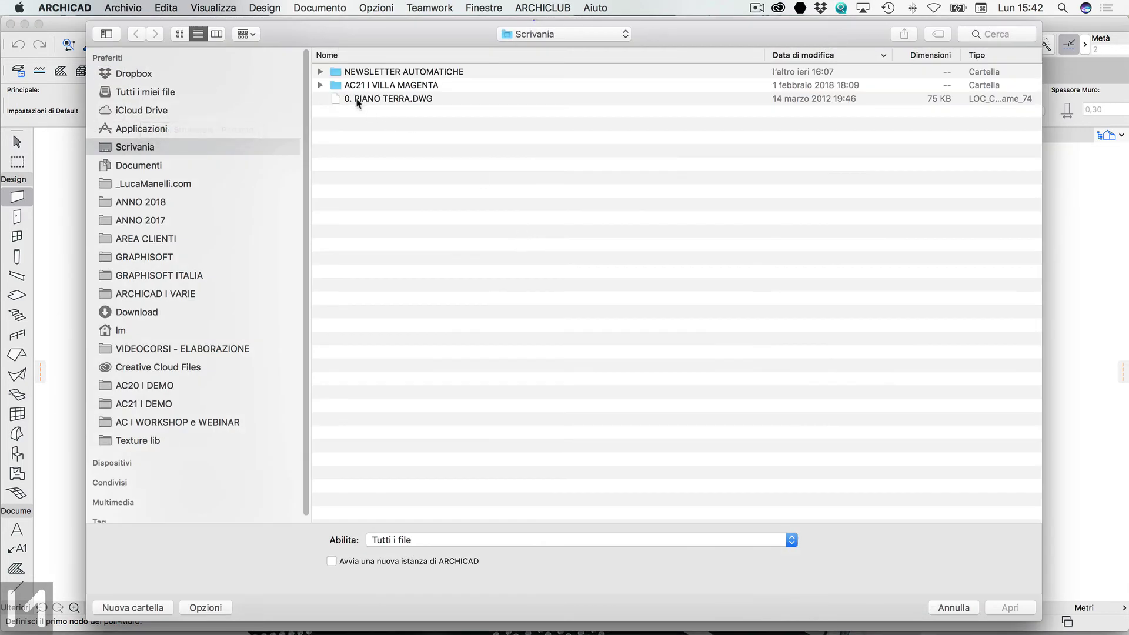
{"action": "left_click", "coordinate": [353, 99]}
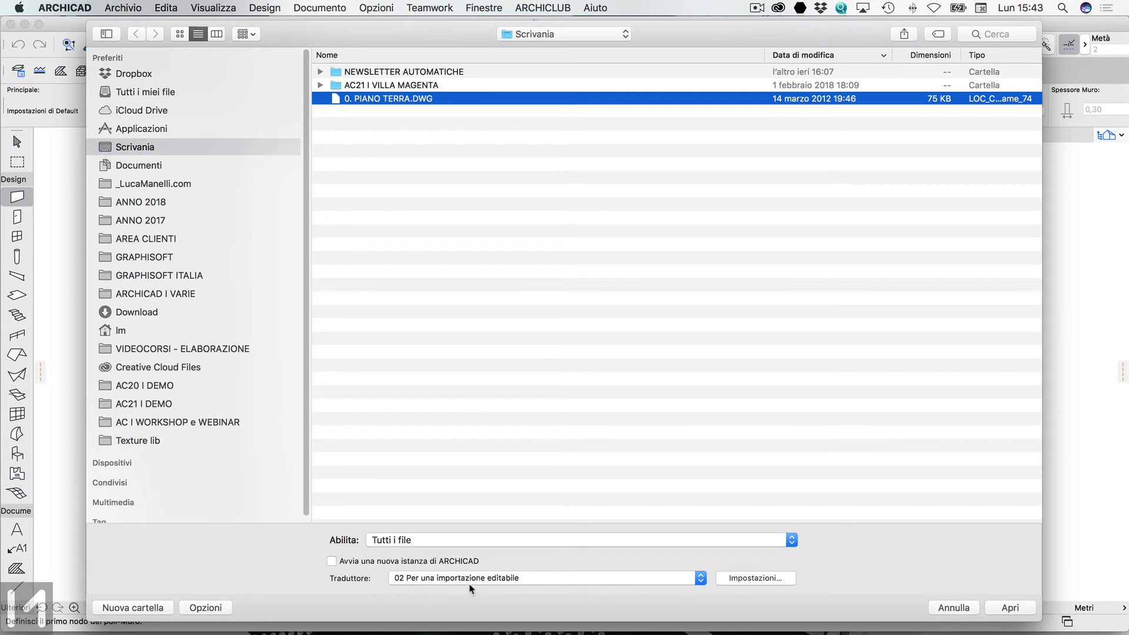
{"action": "left_click", "coordinate": [1009, 608]}
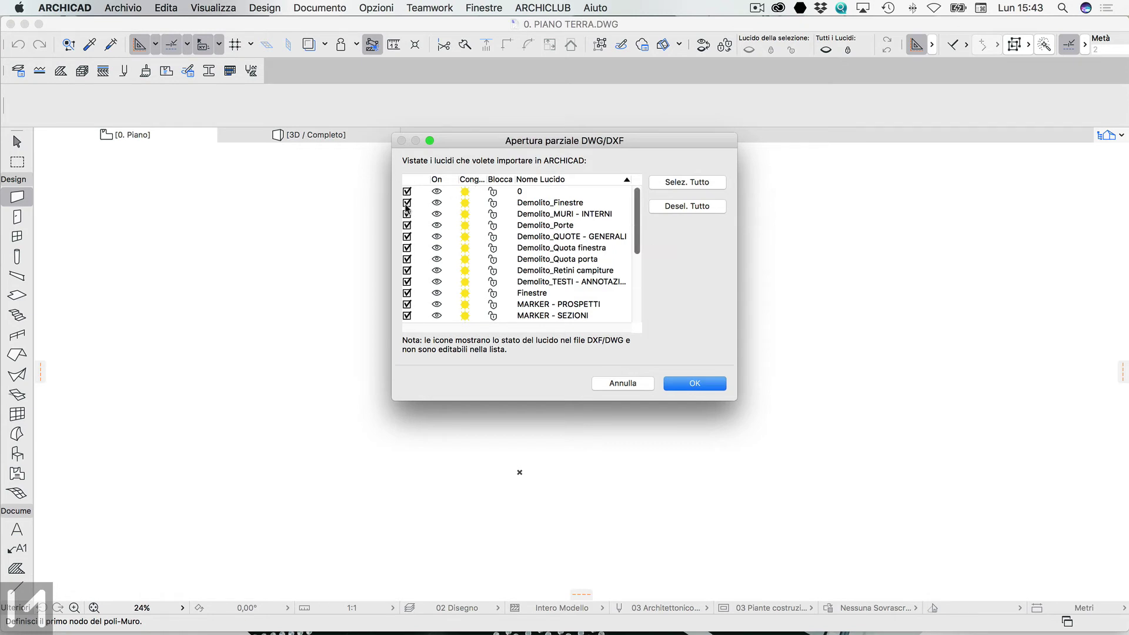
Step: Import the DWG with all its layers, keeping the original white background colour
{"action": "scroll", "coordinate": [637, 226], "scroll_direction": "down", "scroll_amount": 1}
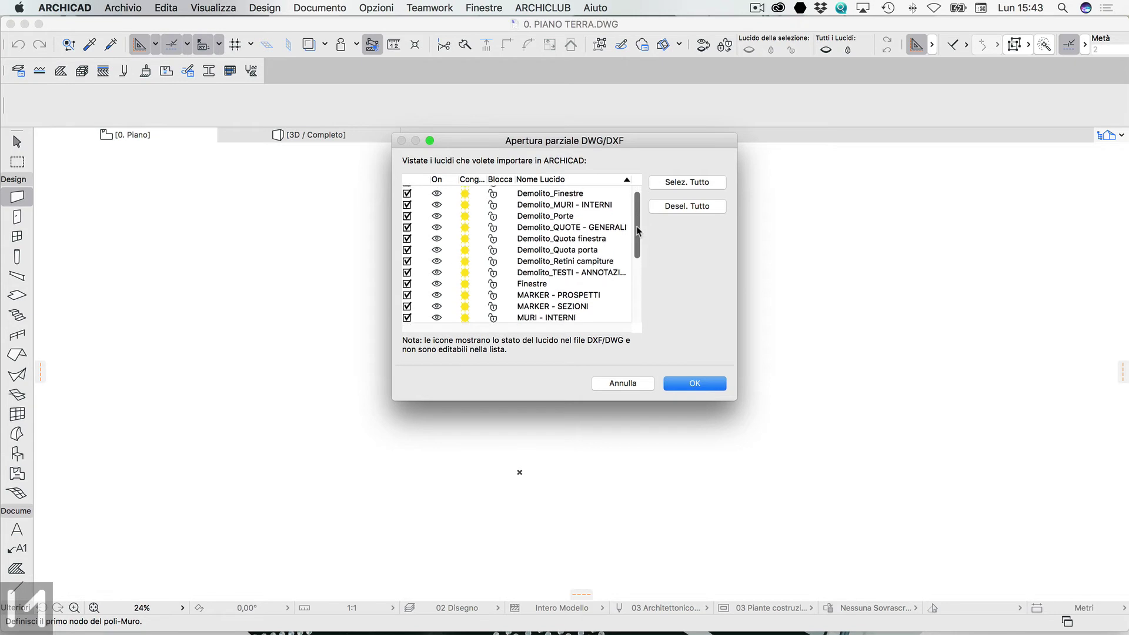
{"action": "scroll", "coordinate": [637, 231], "scroll_direction": "down", "scroll_amount": 5}
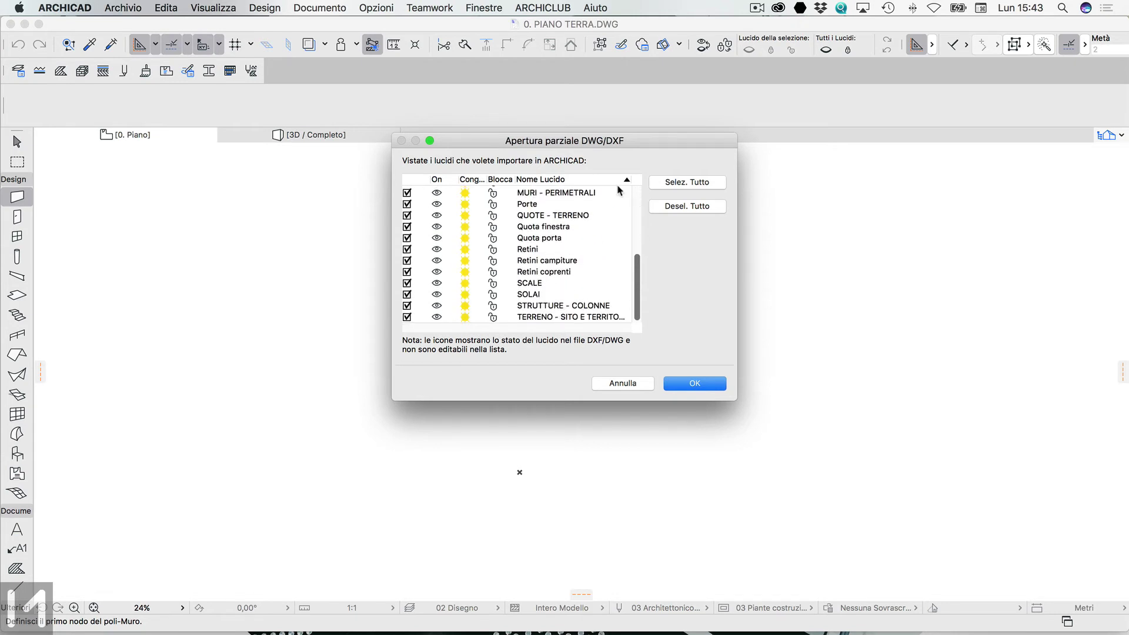
{"action": "left_click", "coordinate": [697, 386]}
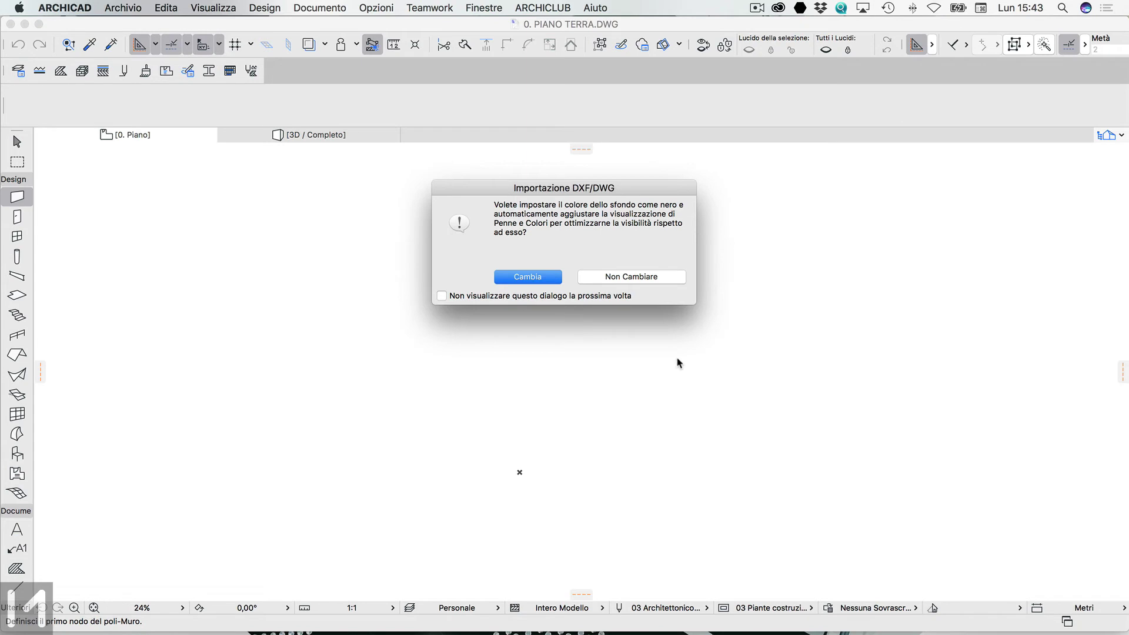
{"action": "left_click", "coordinate": [601, 281]}
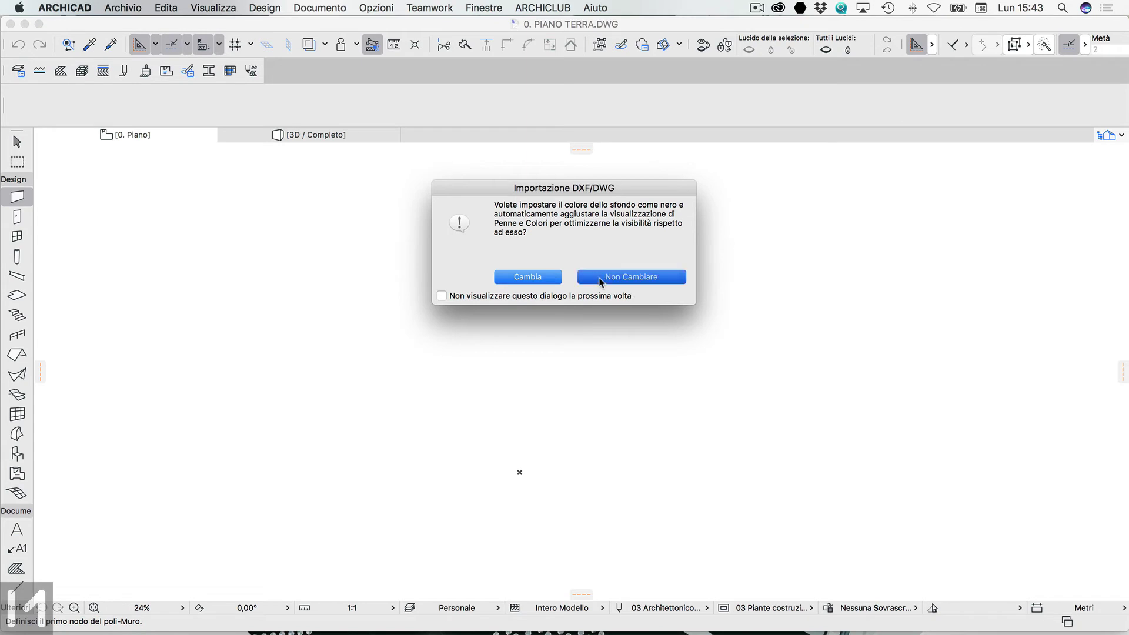
{"action": "left_click_drag", "start_coordinate": [601, 281], "coordinate": [534, 272]}
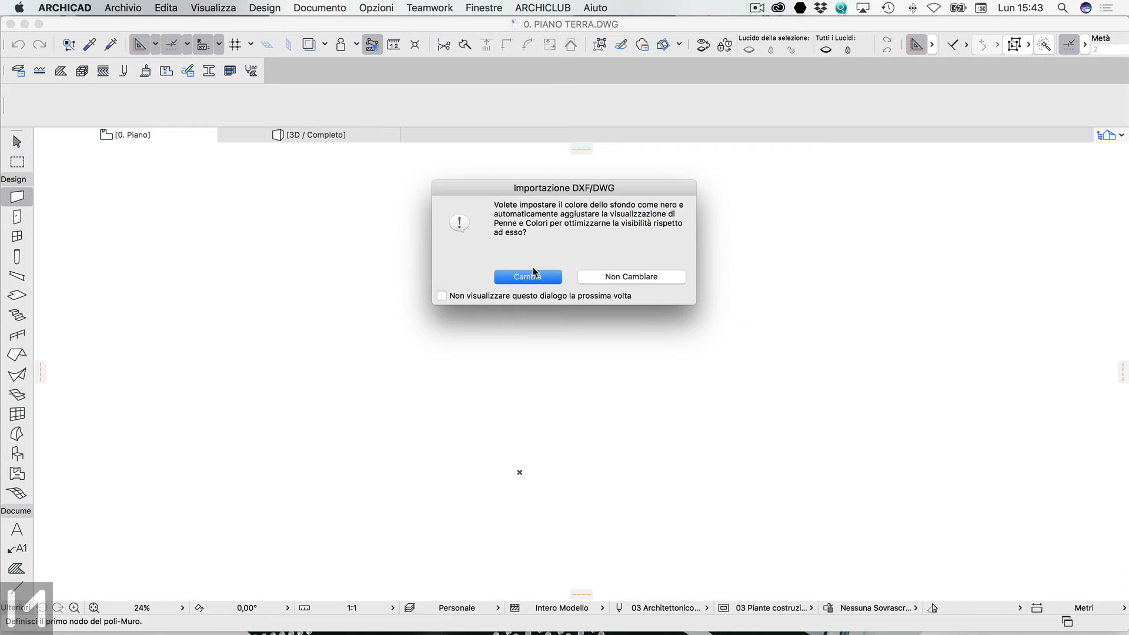
{"action": "left_click", "coordinate": [647, 281]}
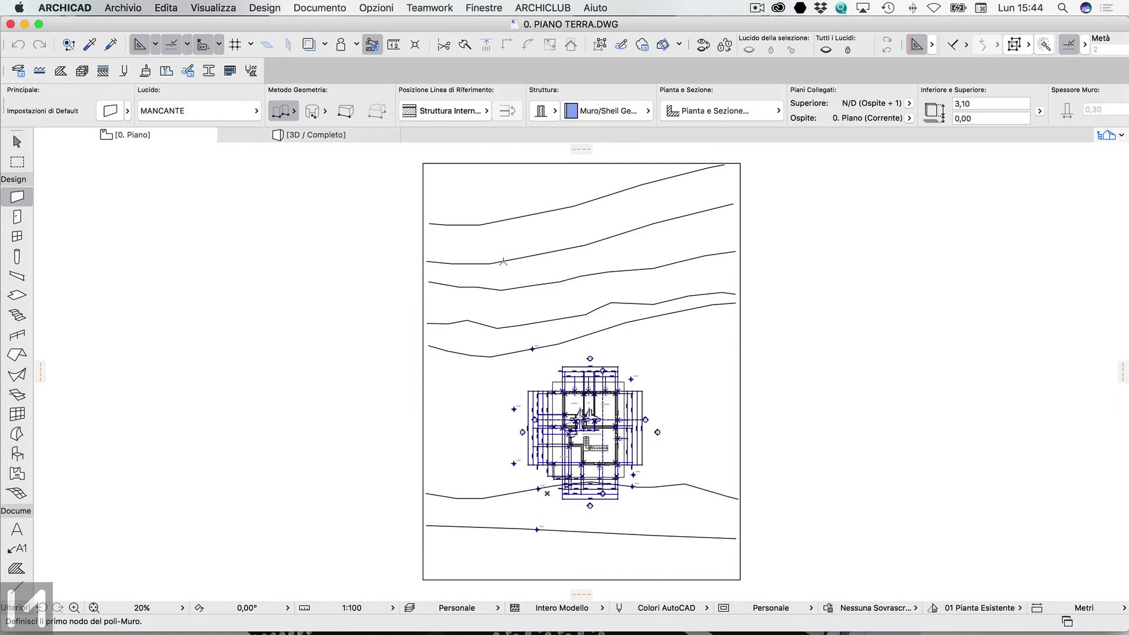
{"action": "left_click", "coordinate": [374, 8]}
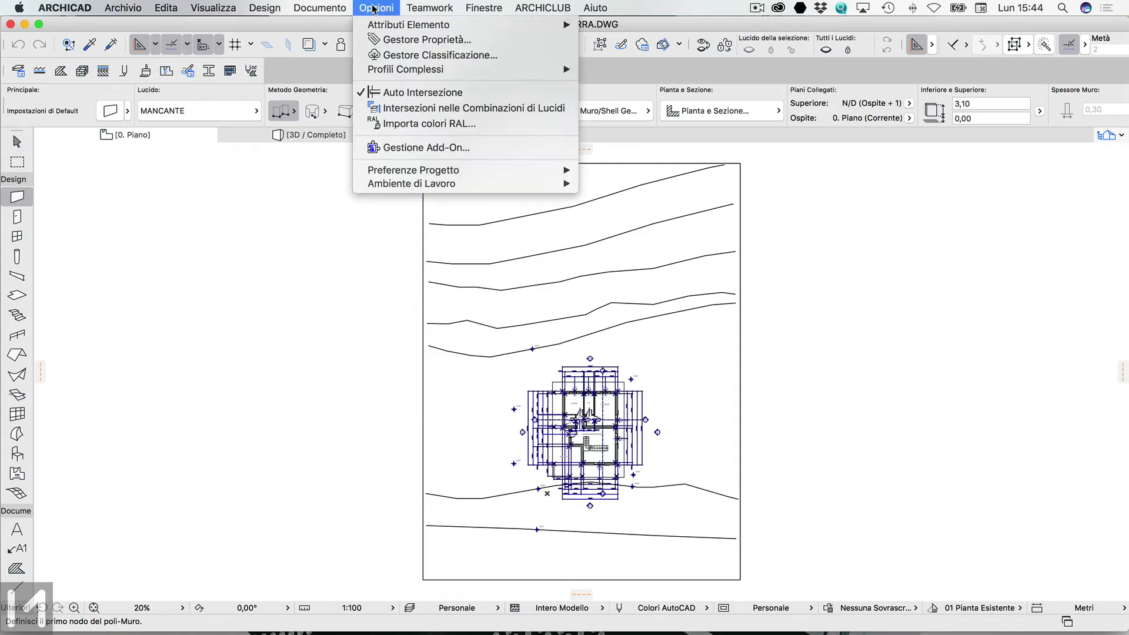
{"action": "left_click", "coordinate": [609, 263]}
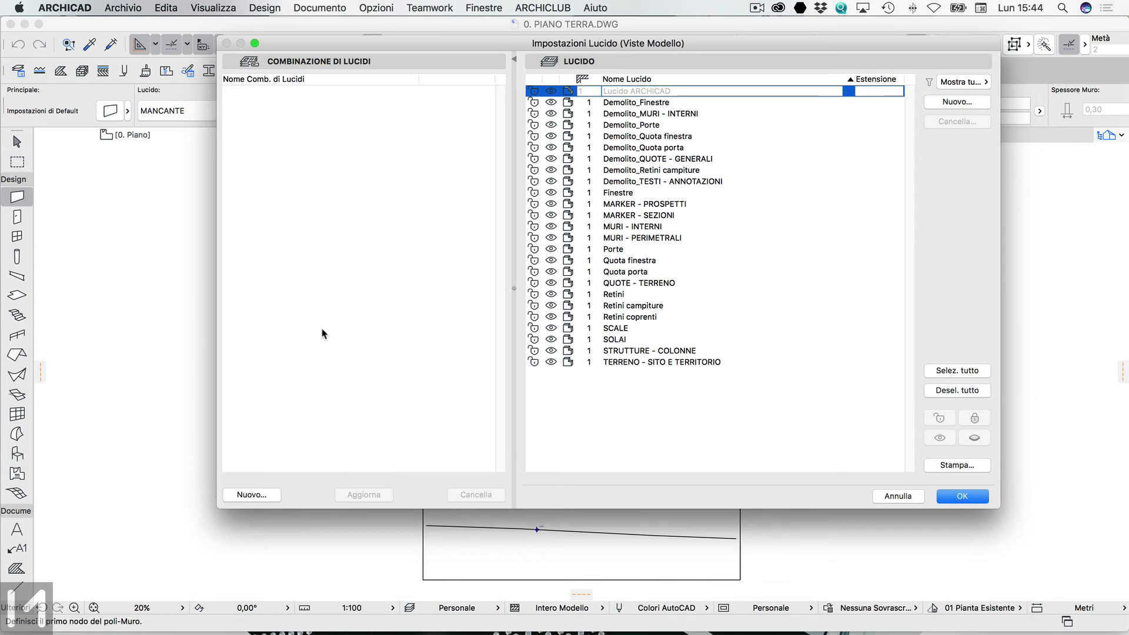
{"action": "left_click", "coordinate": [885, 497]}
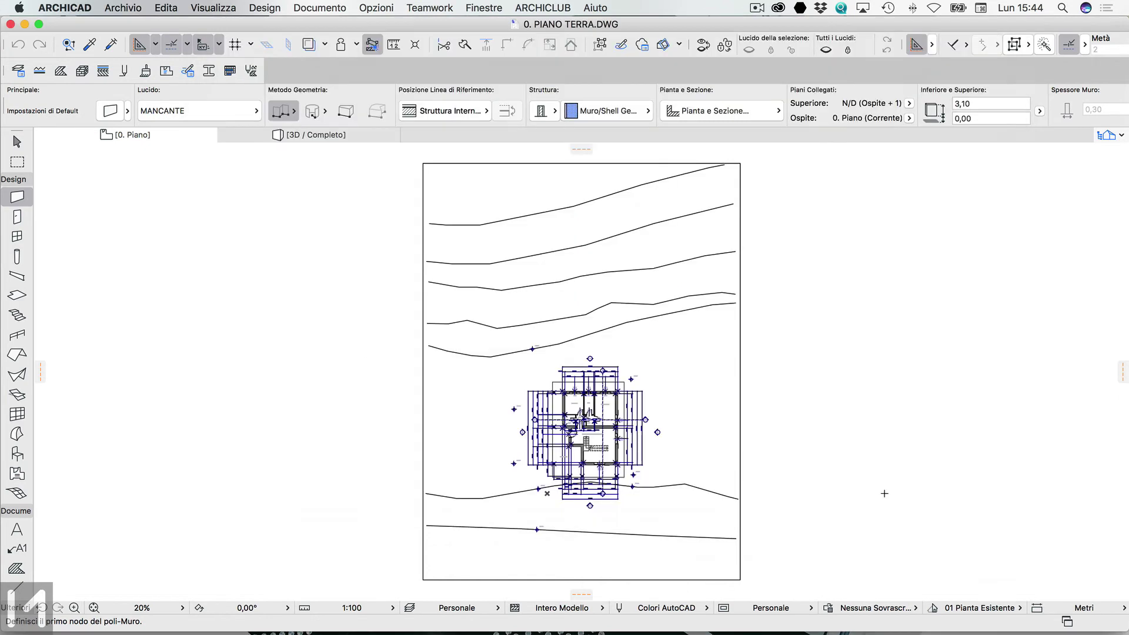
{"action": "left_click", "coordinate": [619, 607]}
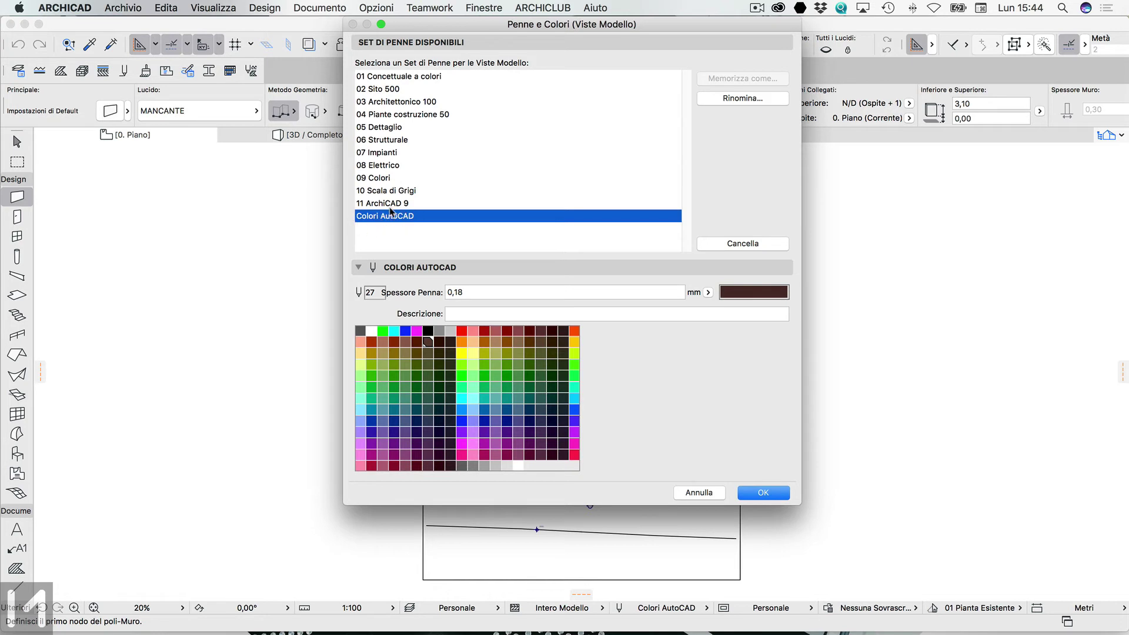
{"action": "left_click", "coordinate": [692, 494]}
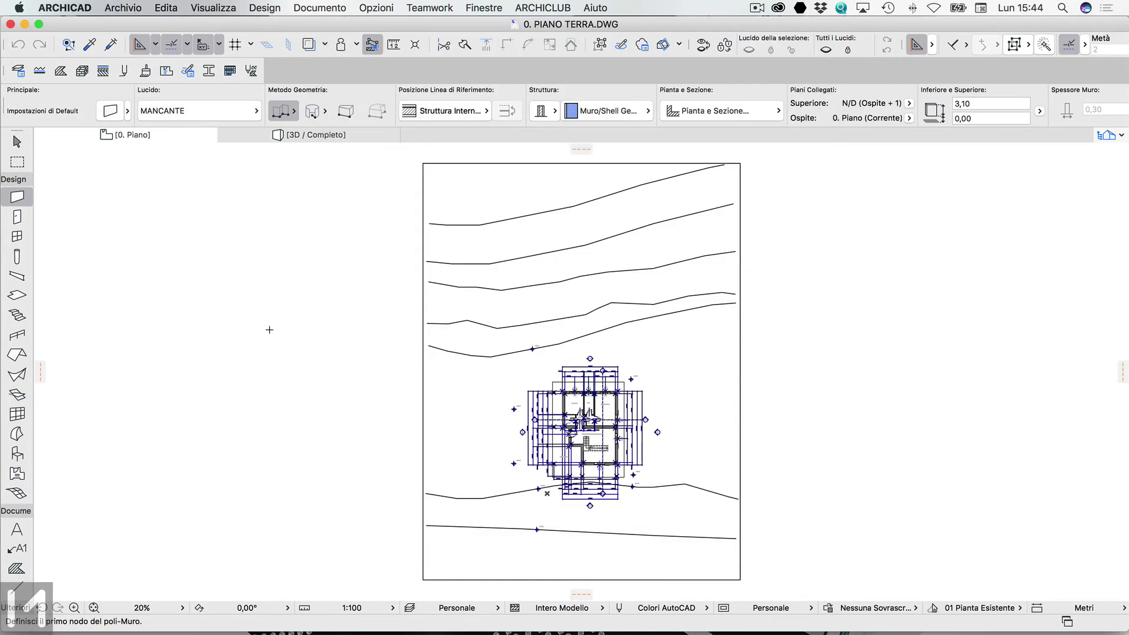
{"action": "left_click", "coordinate": [16, 569]}
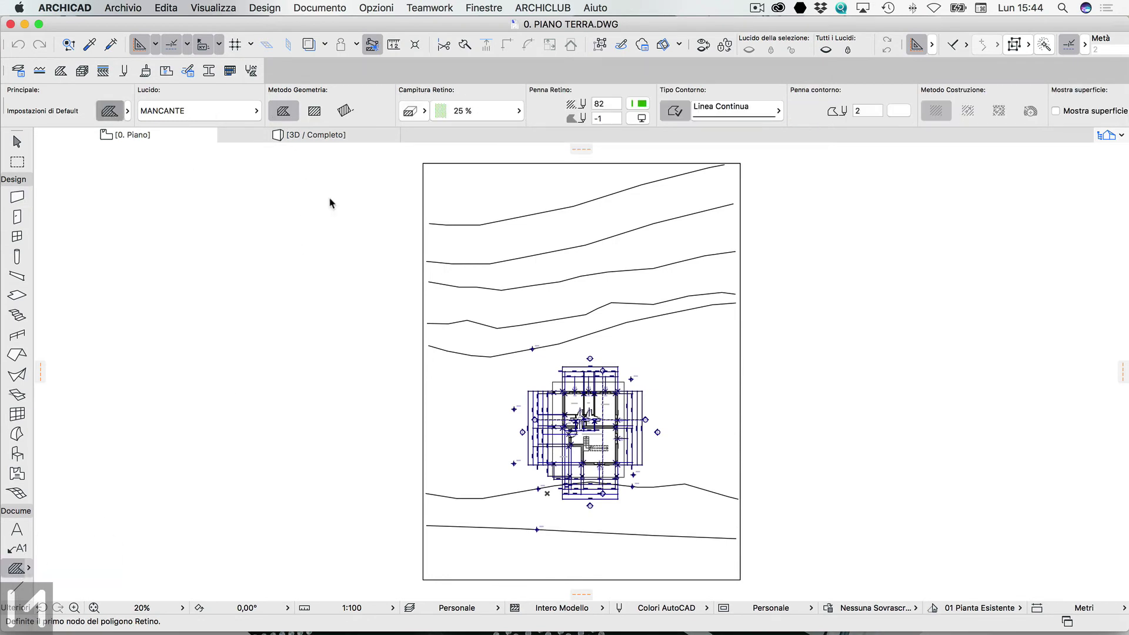
{"action": "key", "text": "super+t"}
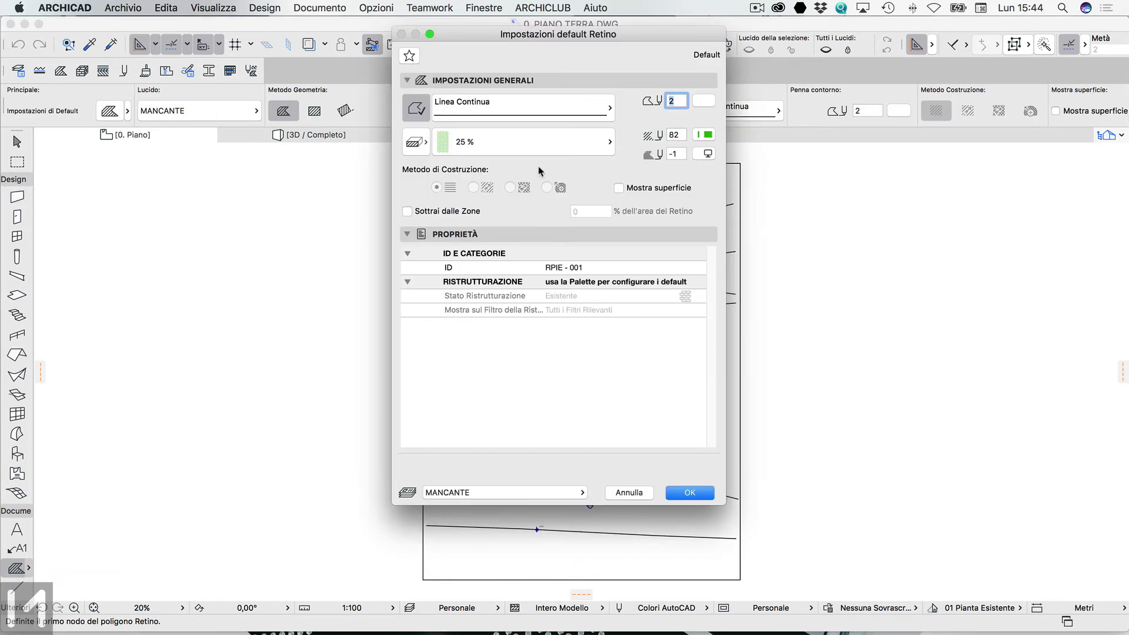
{"action": "left_click", "coordinate": [600, 148]}
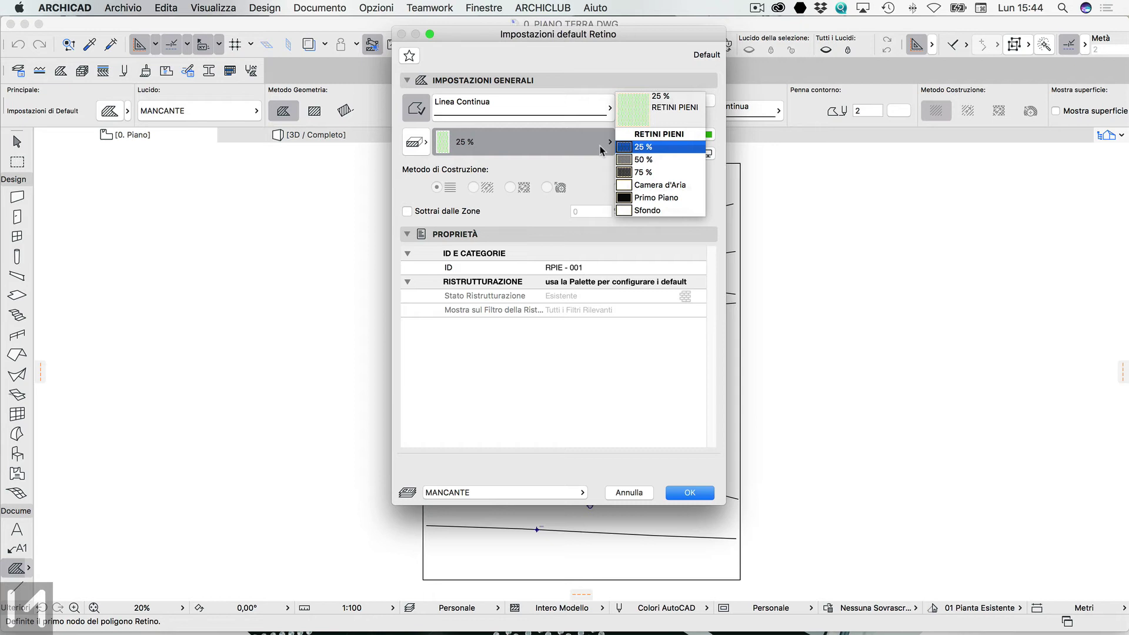
{"action": "key", "text": "Escape"}
{"action": "left_click", "coordinate": [629, 492]}
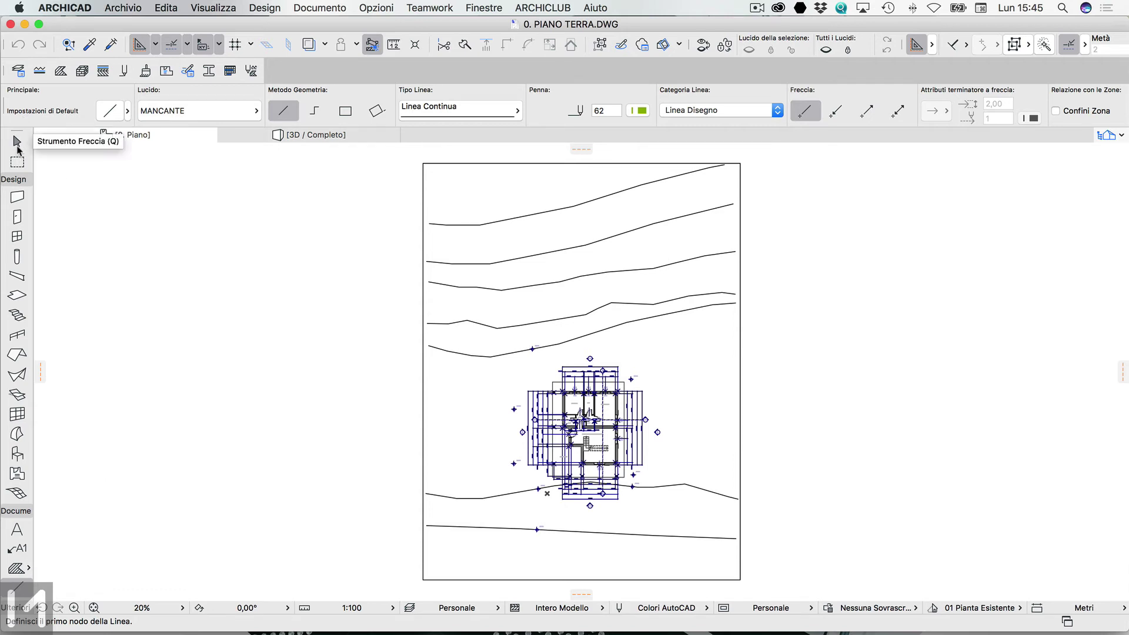
Step: Marquee-select the whole imported DWG with the Arrow tool and copy it to the clipboard
{"action": "left_click", "coordinate": [17, 142]}
{"action": "left_click_drag", "start_coordinate": [410, 161], "coordinate": [778, 589]}
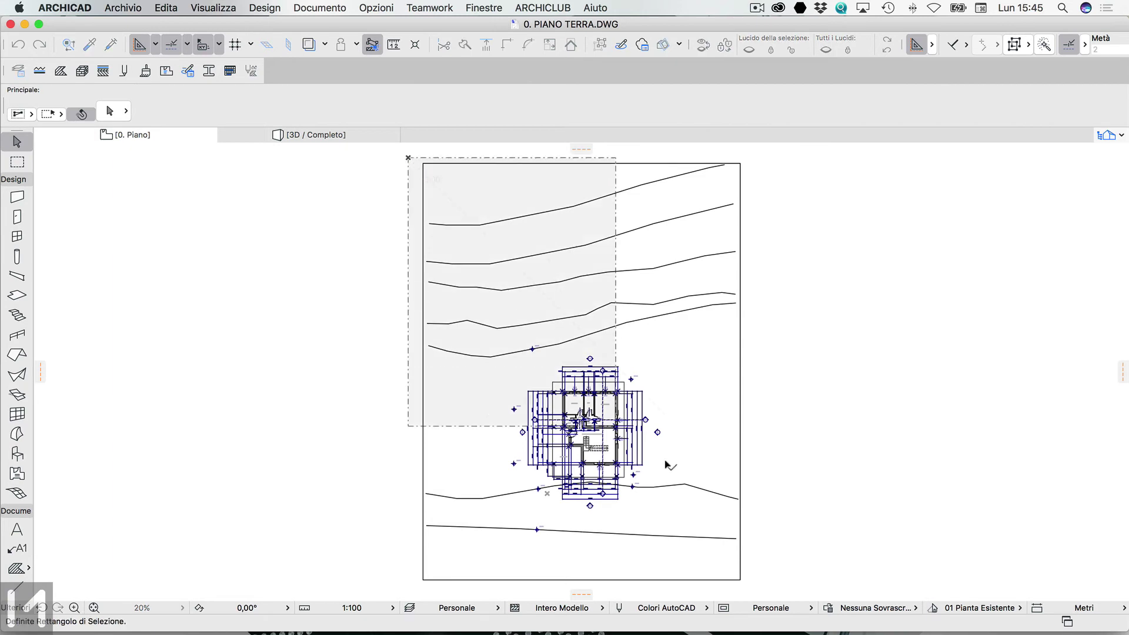
{"action": "left_click", "coordinate": [166, 7]}
{"action": "left_click", "coordinate": [184, 99]}
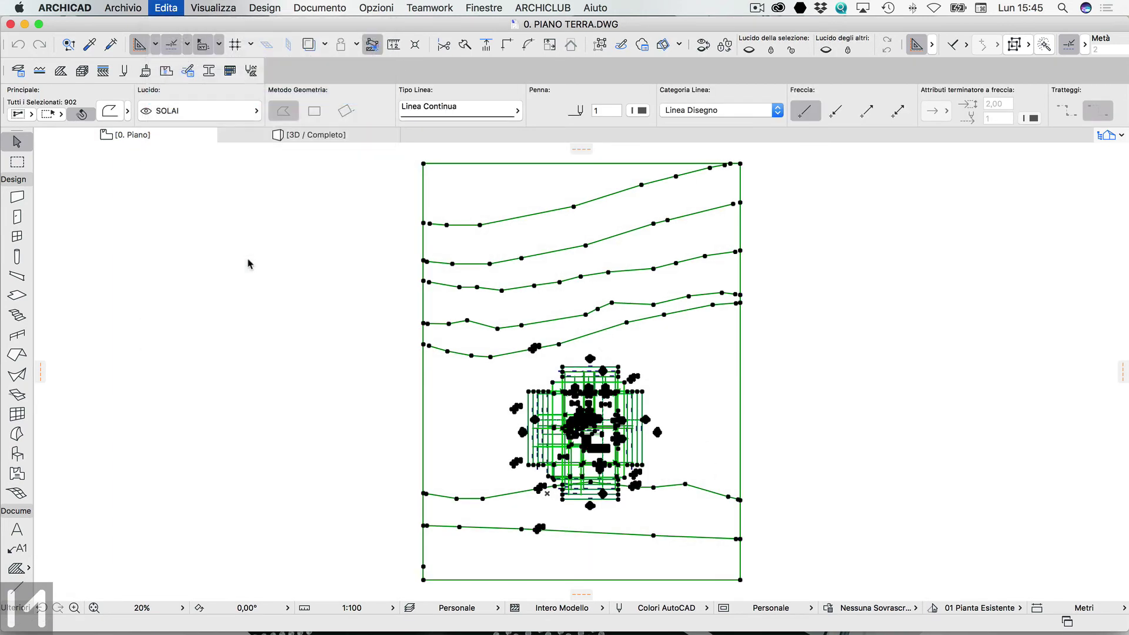
{"action": "left_click", "coordinate": [247, 263]}
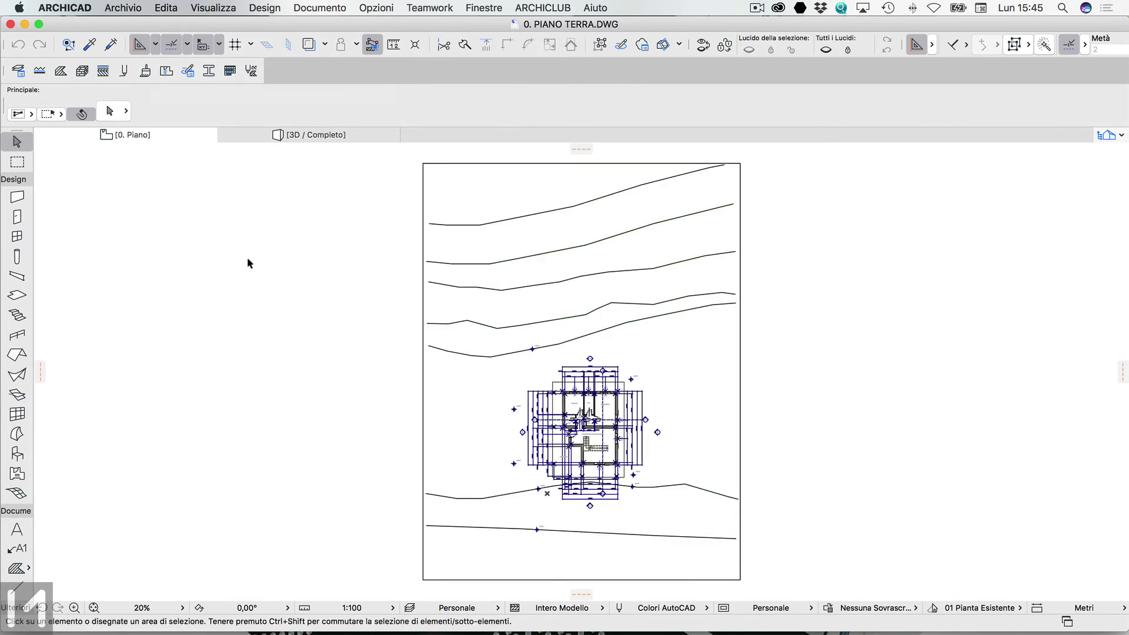
Step: Create a new project from the TPL I LM I 21 I VS1.tpl template, discarding the DWG's changes
{"action": "left_click", "coordinate": [125, 7]}
{"action": "mouse_move", "coordinate": [143, 26]}
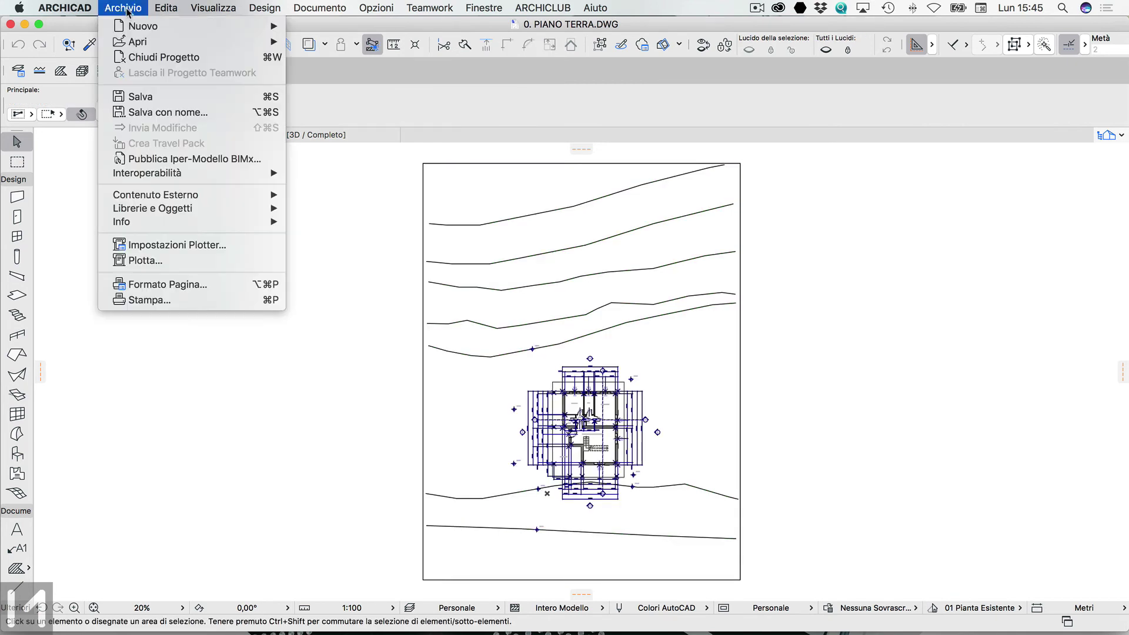
{"action": "left_click", "coordinate": [324, 30]}
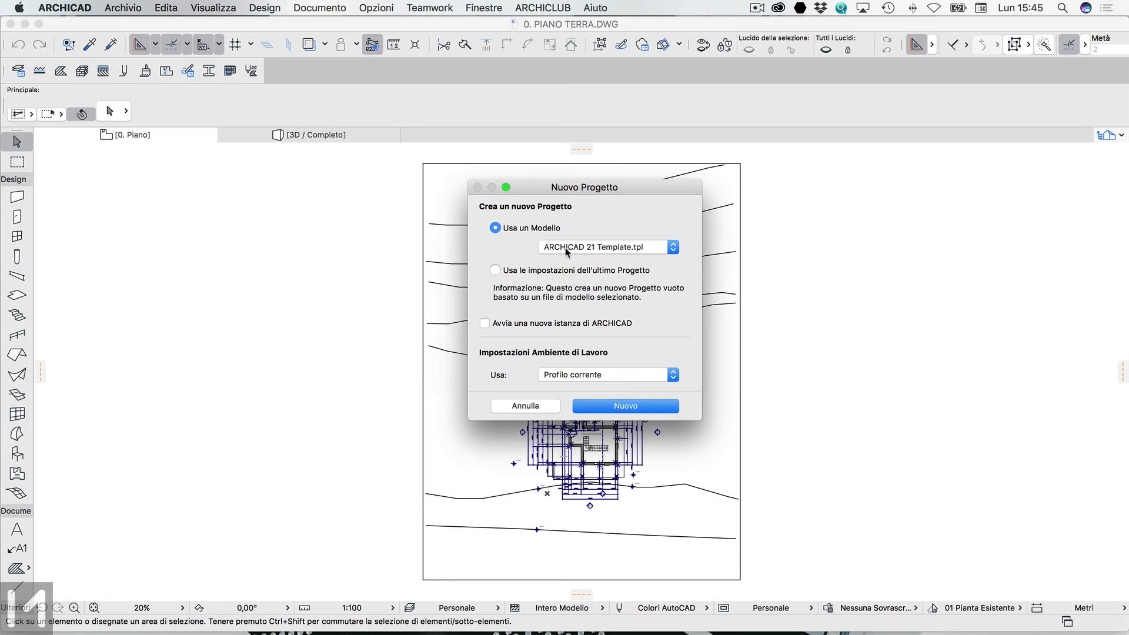
{"action": "left_click", "coordinate": [664, 250]}
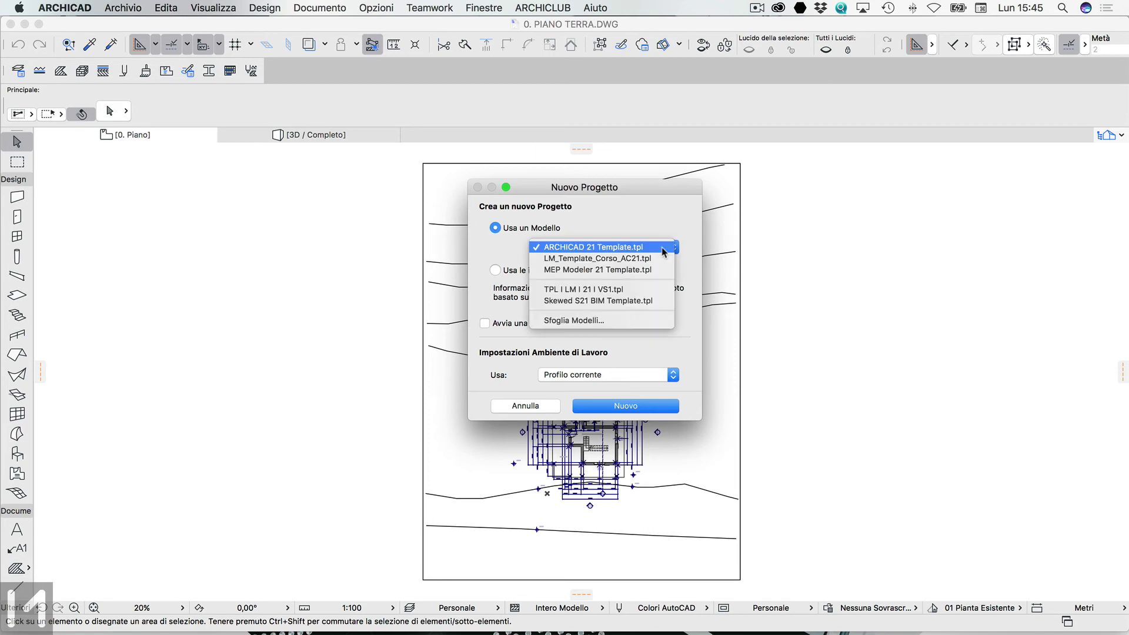
{"action": "left_click", "coordinate": [654, 288]}
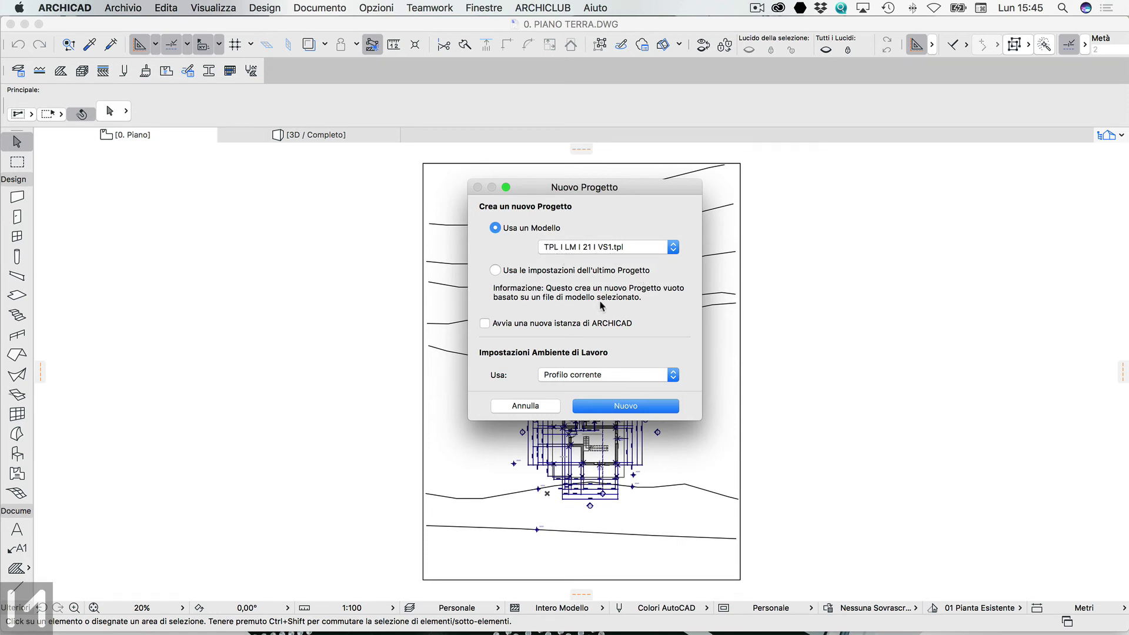
{"action": "left_click", "coordinate": [598, 409]}
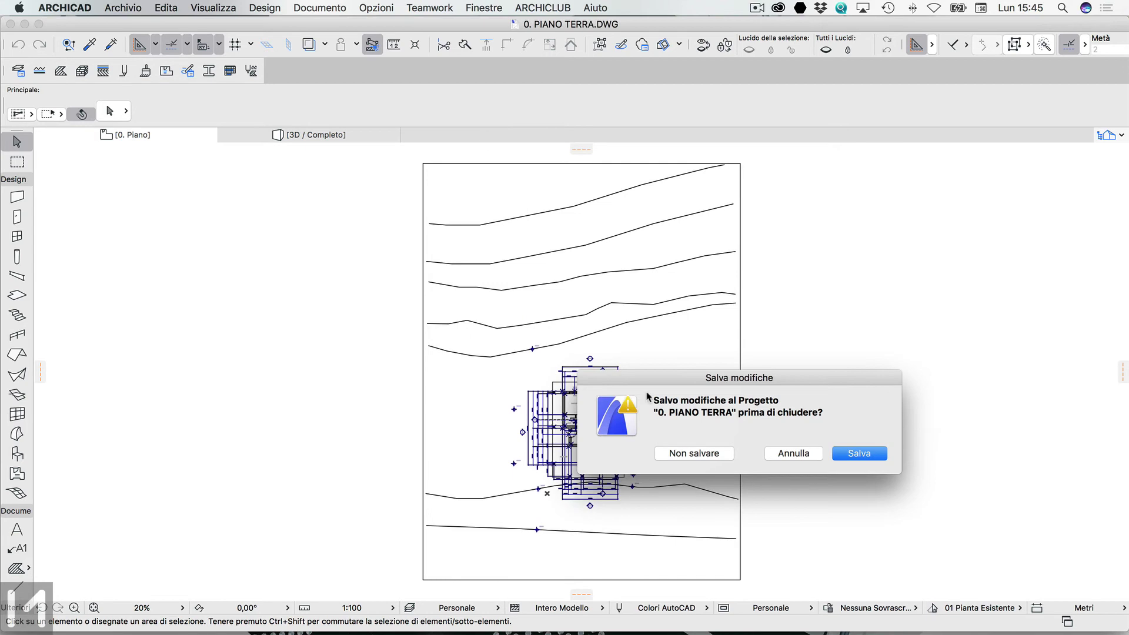
{"action": "left_click", "coordinate": [683, 455]}
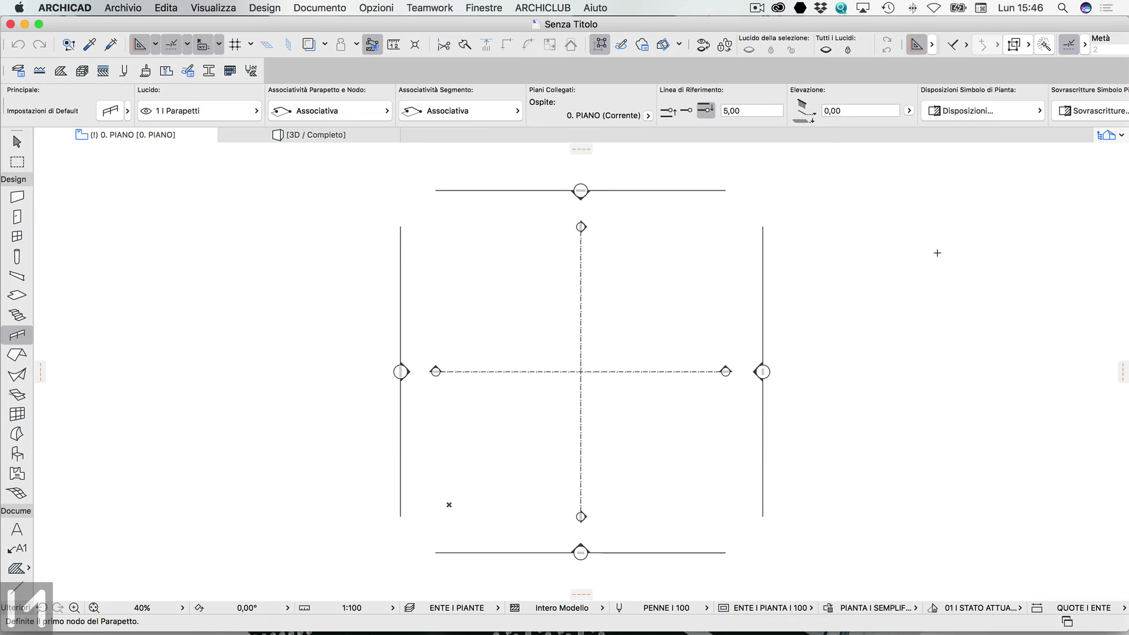
Step: Show the Navigator project map beside the 0. PIANO plan
{"action": "left_click", "coordinate": [1112, 137]}
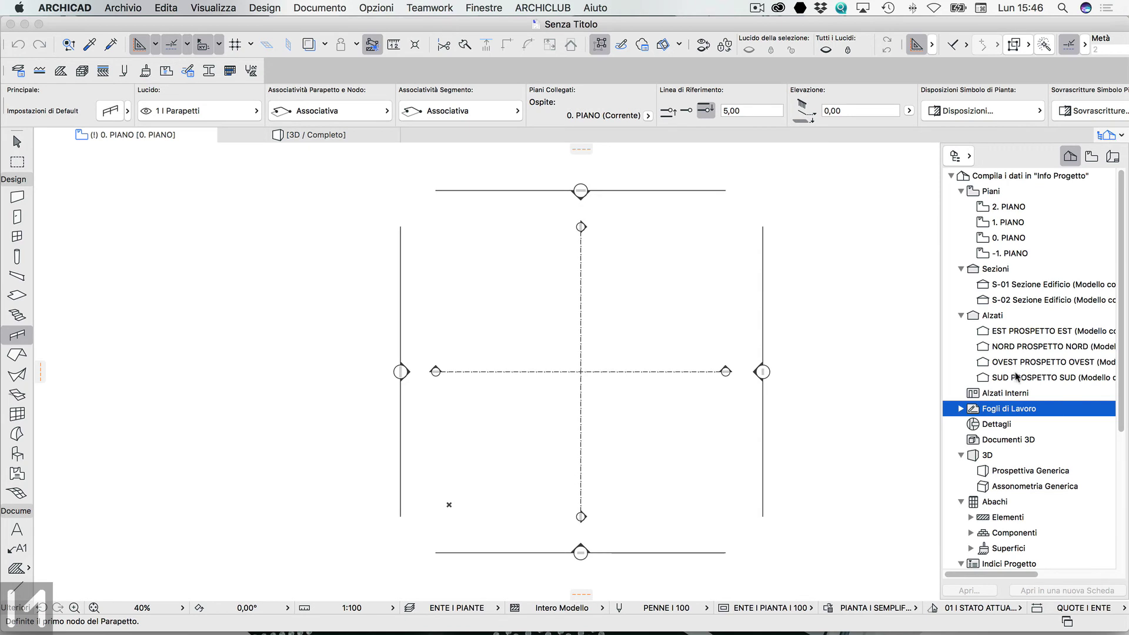
Step: Start a new independent worksheet F-1 named 'DWG PT' from the Fogli di Lavoro group
{"action": "right_click", "coordinate": [974, 412]}
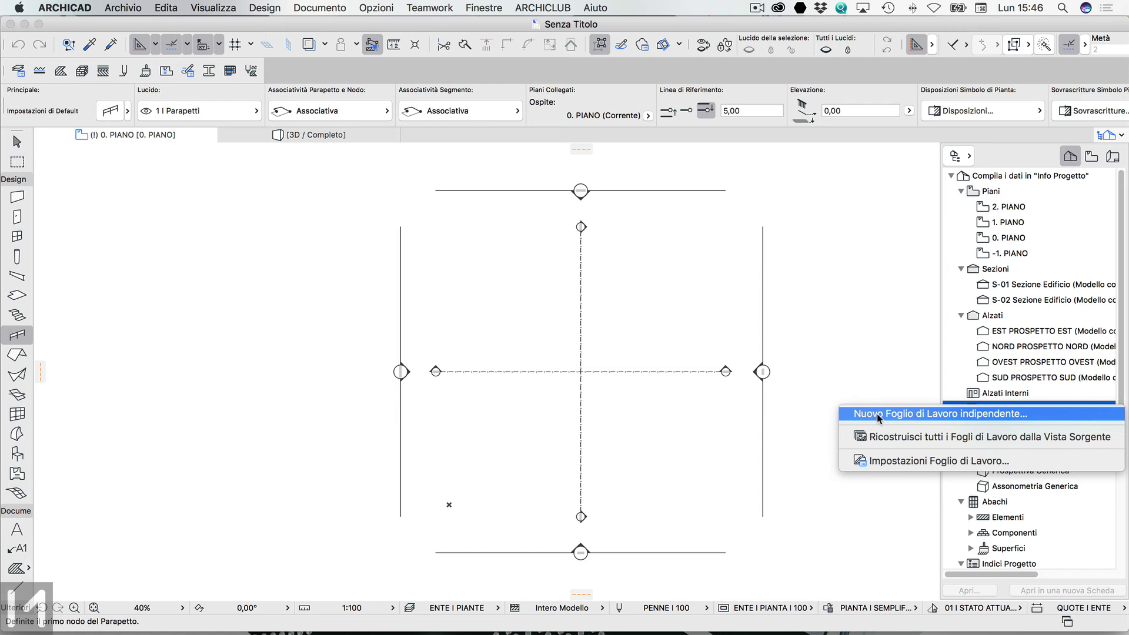
{"action": "left_click", "coordinate": [877, 414]}
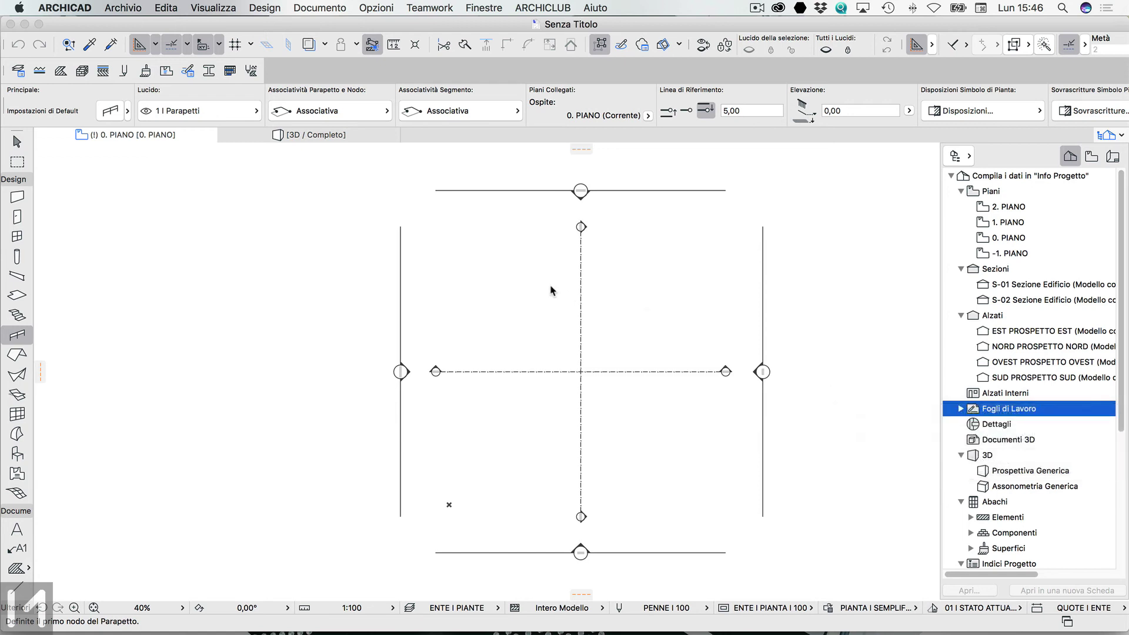
{"action": "key", "text": "Tab"}
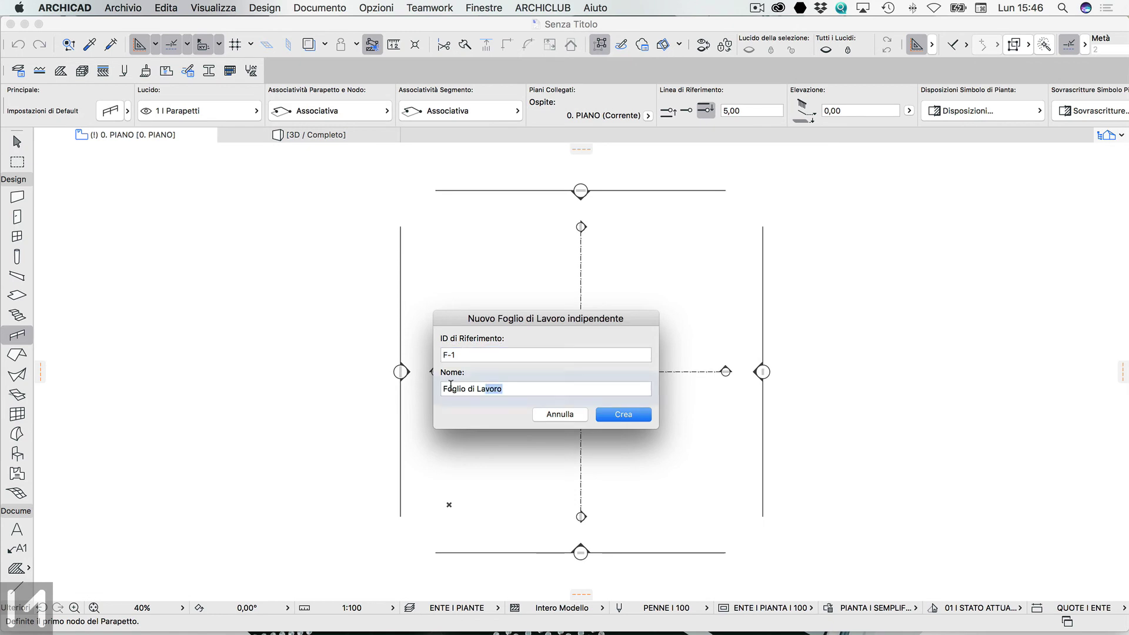
{"action": "type", "text": "DWG "}
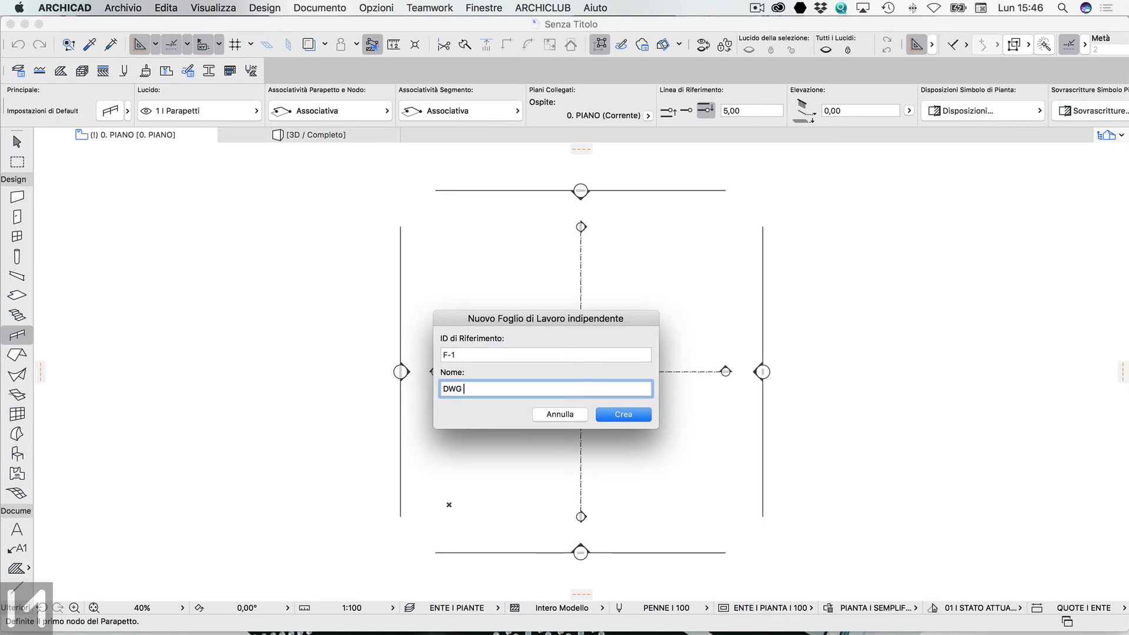
{"action": "type", "text": "PT"}
Step: Create the DWG PT worksheet and paste the copied DWG at its original position
{"action": "left_click", "coordinate": [616, 416]}
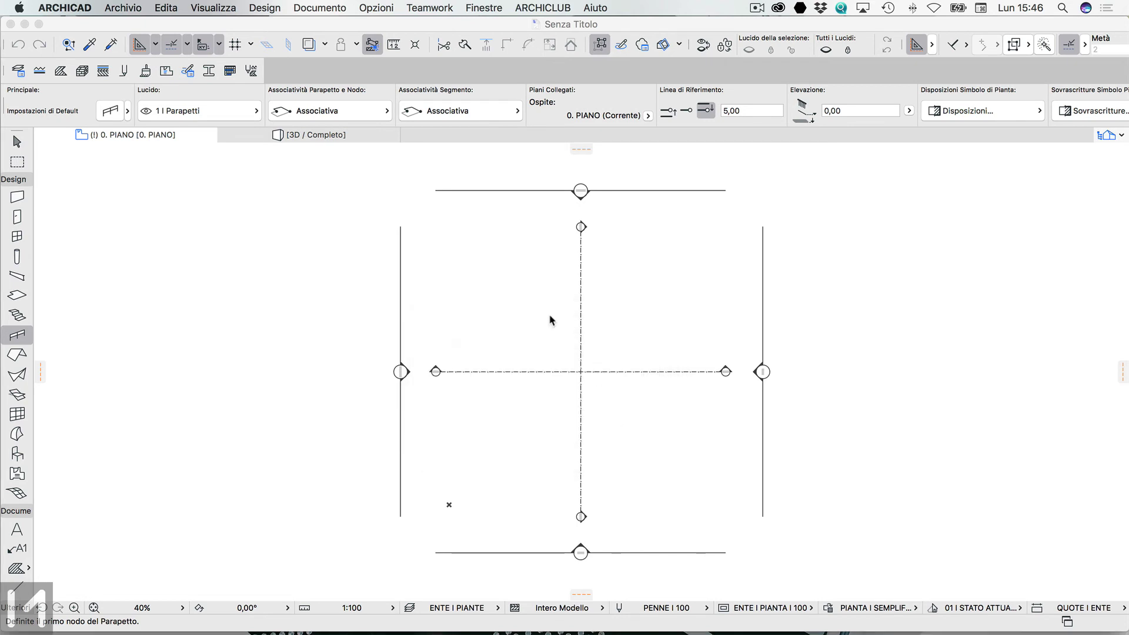
{"action": "right_click", "coordinate": [504, 204]}
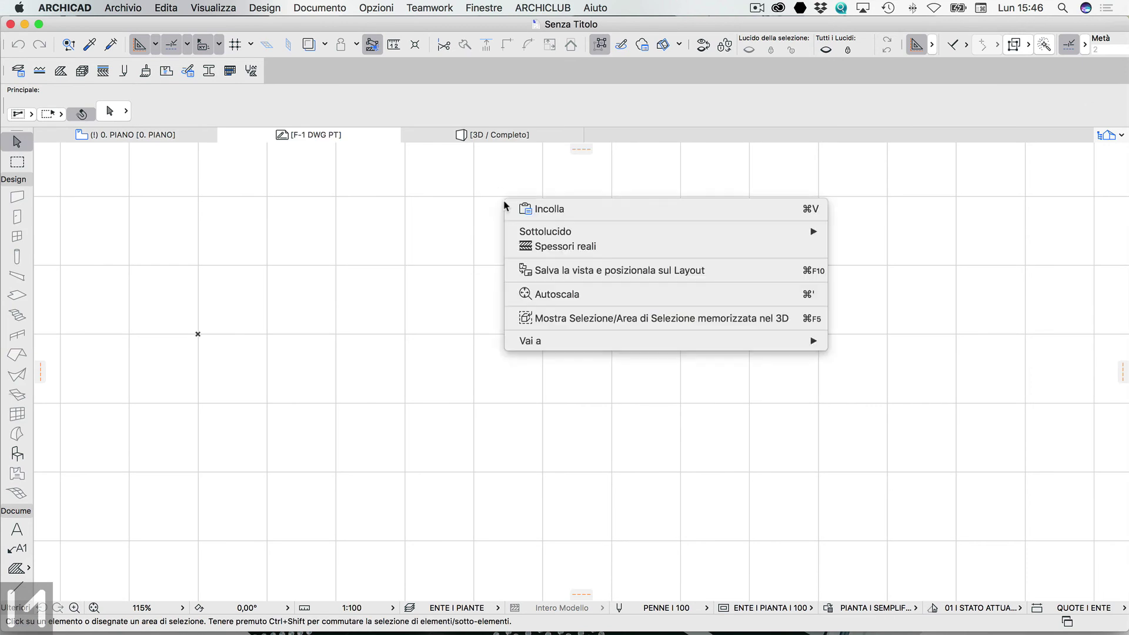
{"action": "left_click", "coordinate": [538, 209]}
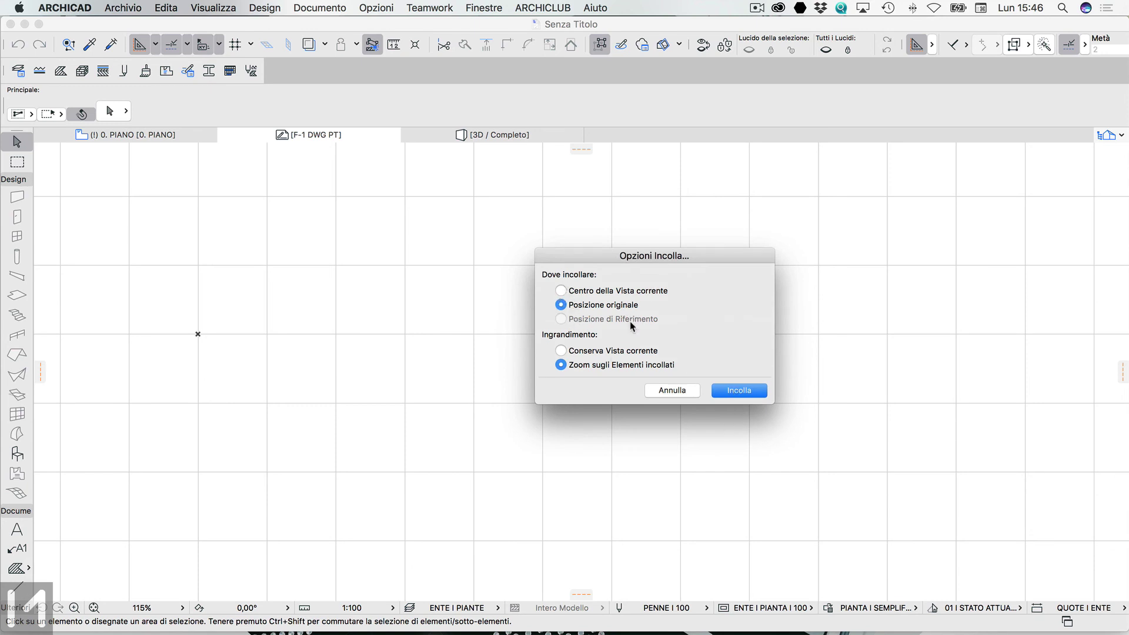
{"action": "left_click", "coordinate": [742, 394]}
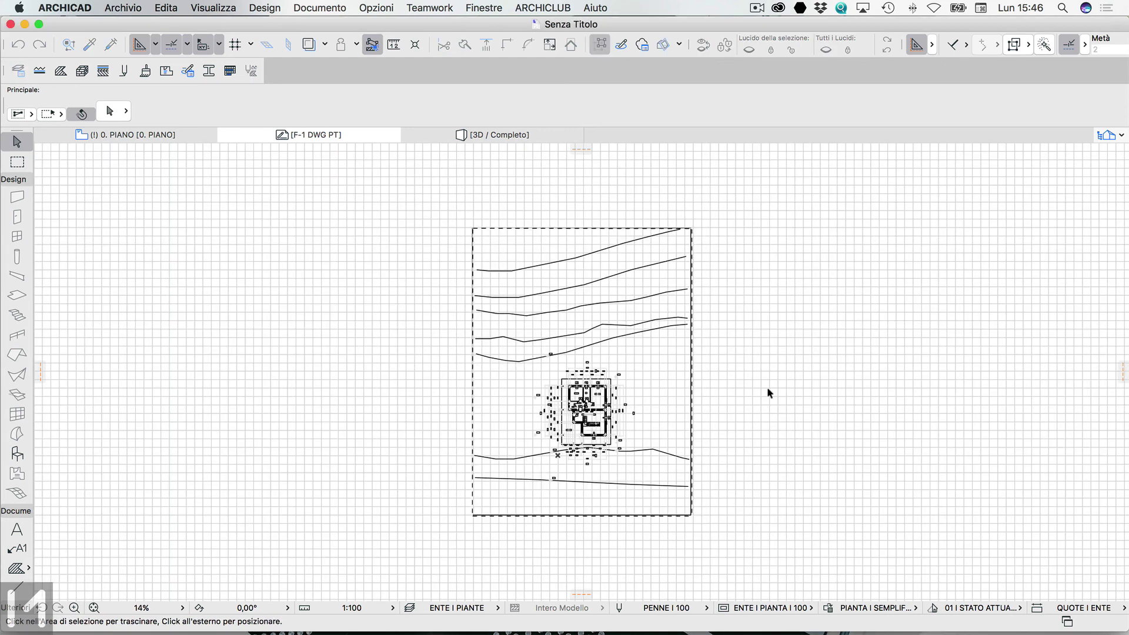
Step: Place the pasted DWG drawing in the worksheet and zoom in to inspect it
{"action": "left_click", "coordinate": [773, 388]}
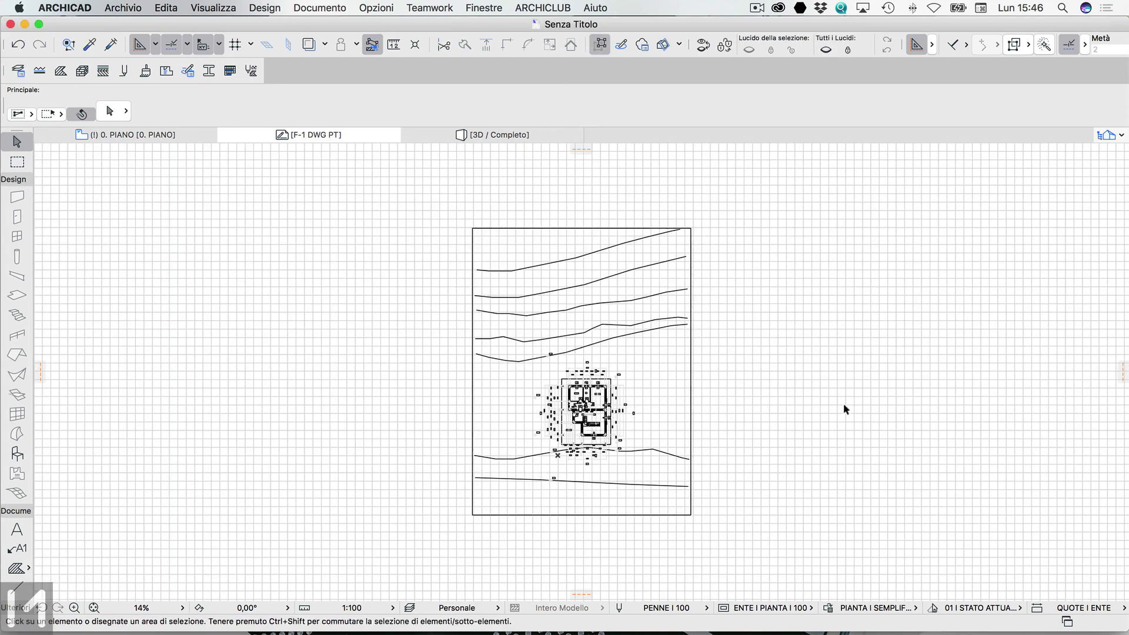
{"action": "scroll", "coordinate": [604, 423], "scroll_direction": "up", "scroll_amount": 3}
{"action": "scroll", "coordinate": [592, 405], "scroll_direction": "up", "scroll_amount": 3}
{"action": "scroll", "coordinate": [579, 385], "scroll_direction": "up", "scroll_amount": 2}
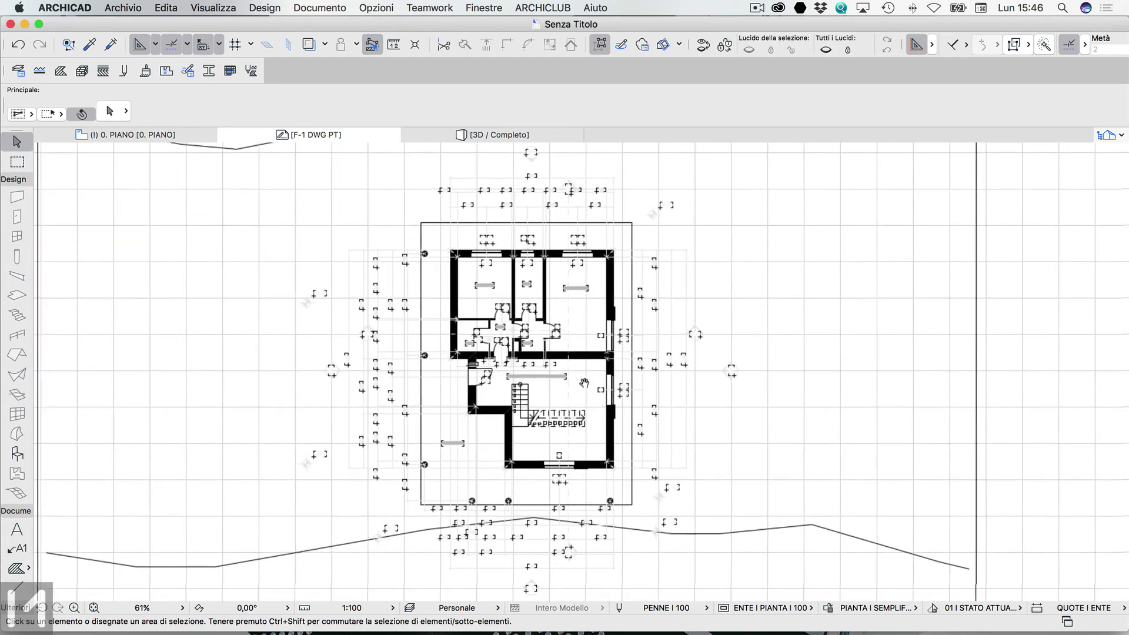
{"action": "scroll", "coordinate": [570, 370], "scroll_direction": "up", "scroll_amount": 1}
{"action": "scroll", "coordinate": [332, 315], "scroll_direction": "up", "scroll_amount": 3}
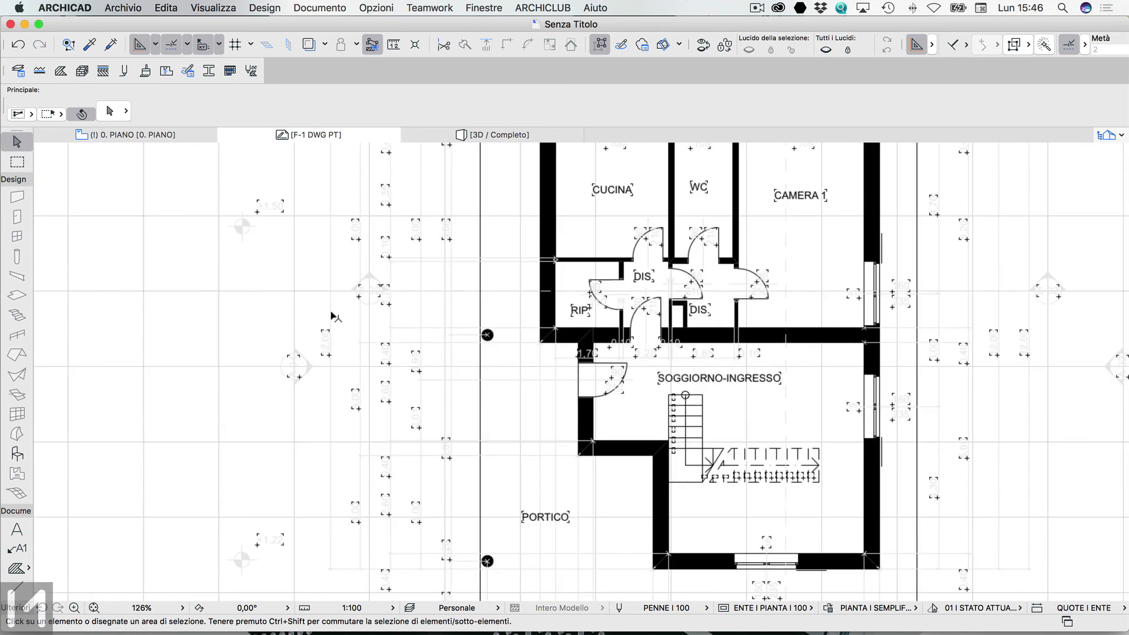
{"action": "scroll", "coordinate": [359, 306], "scroll_direction": "up", "scroll_amount": 1}
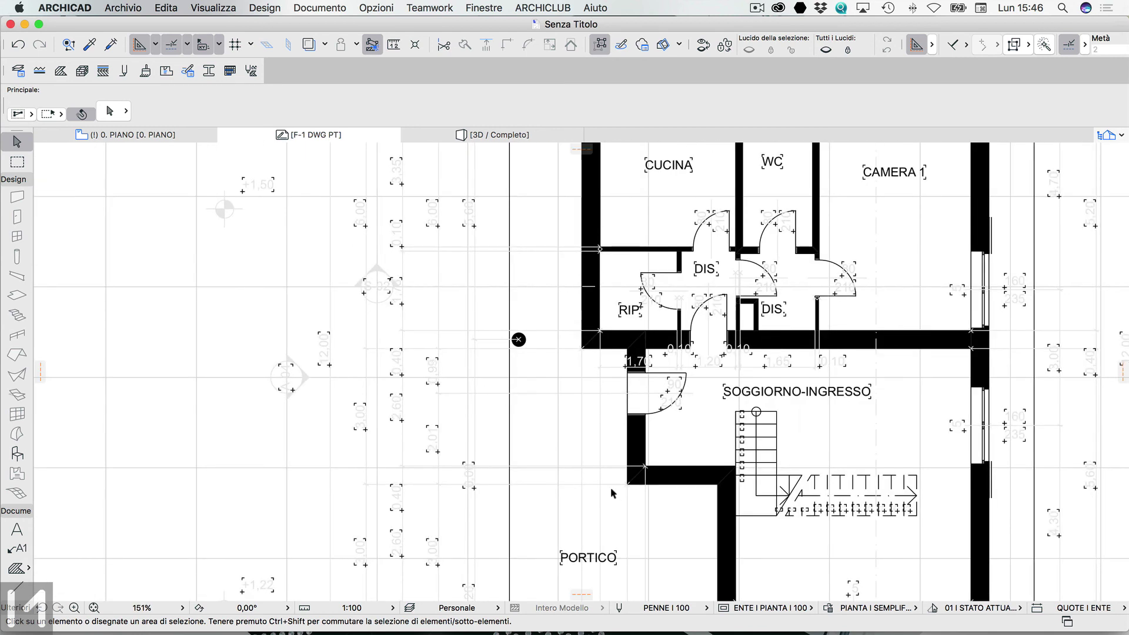
Step: Check the pen set list without changes, then return to the 0. PIANO floor plan
{"action": "left_click", "coordinate": [673, 609]}
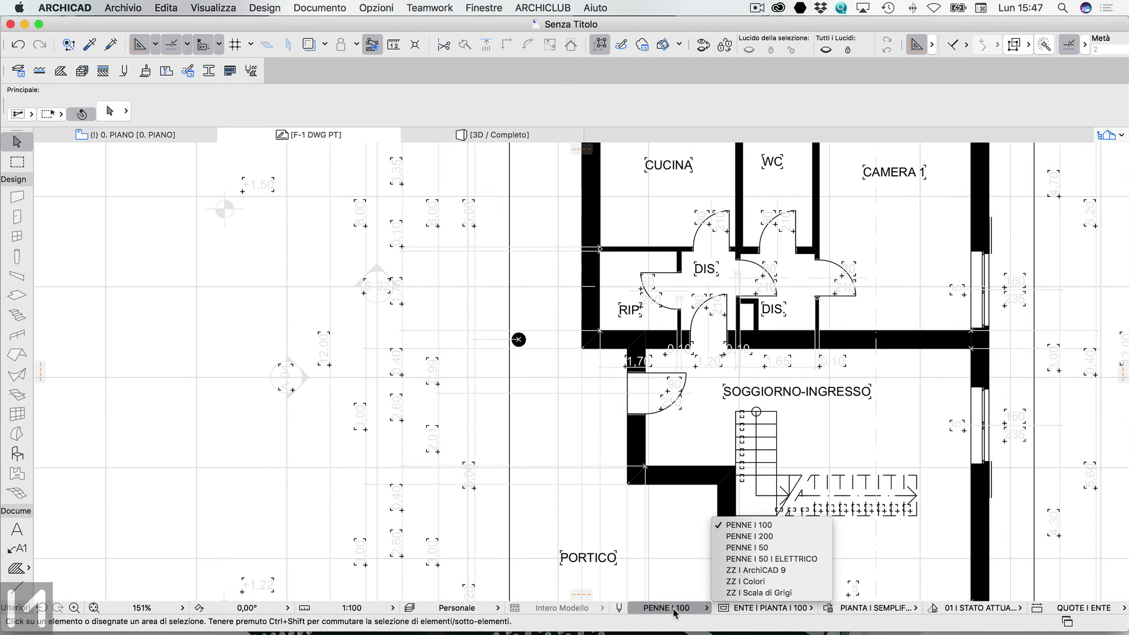
{"action": "left_click", "coordinate": [665, 558]}
{"action": "scroll", "coordinate": [540, 421], "scroll_direction": "down", "scroll_amount": 5}
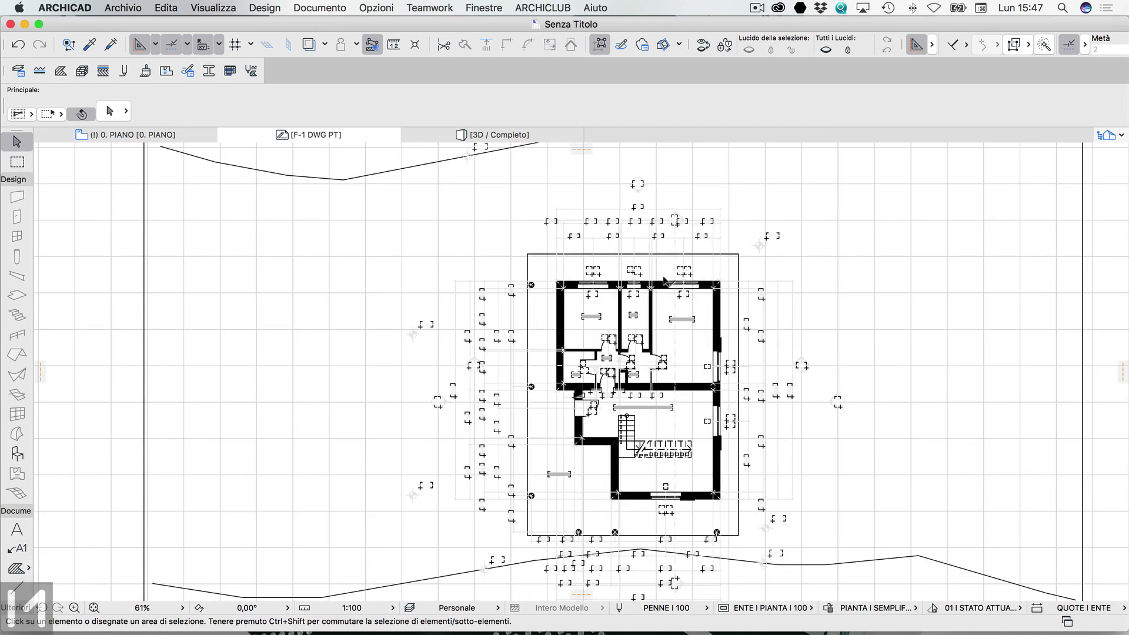
{"action": "scroll", "coordinate": [648, 420], "scroll_direction": "right", "scroll_amount": 4}
{"action": "scroll", "coordinate": [648, 420], "scroll_direction": "down", "scroll_amount": 2}
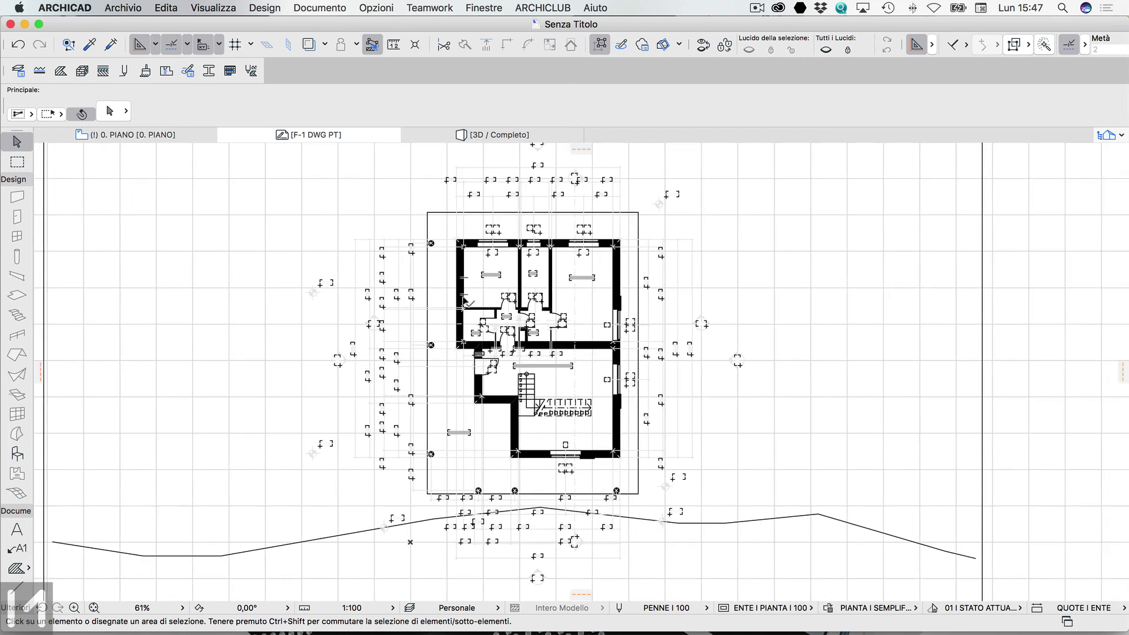
{"action": "left_click", "coordinate": [184, 140]}
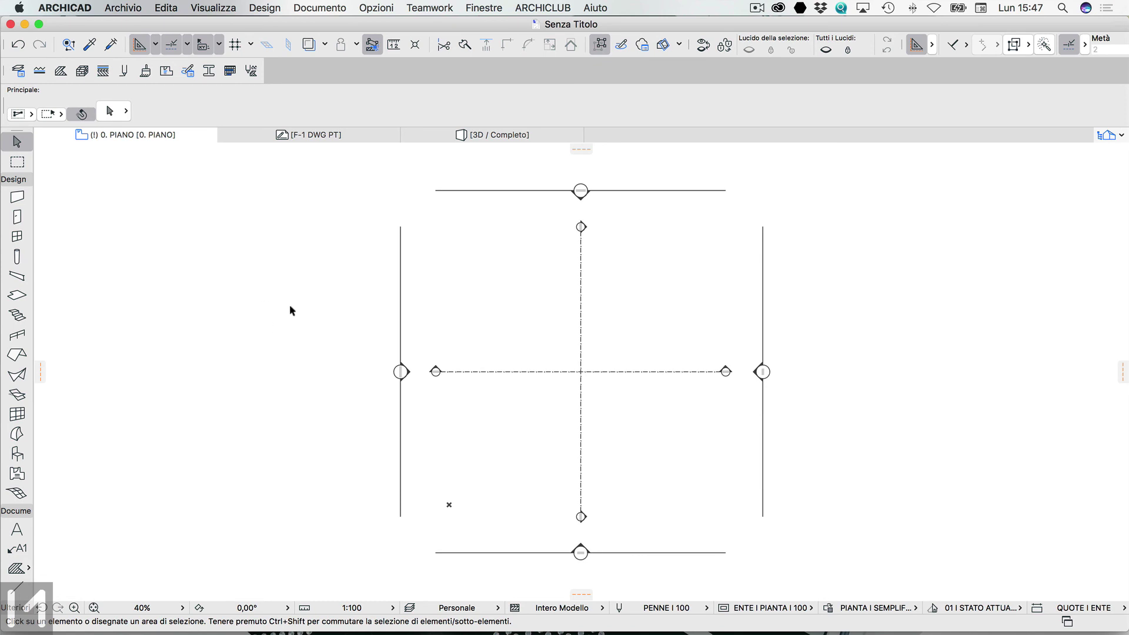
Step: Turn on trace for 0. PIANO and set the F-1 DWG PT worksheet as its reference
{"action": "left_click", "coordinate": [325, 44]}
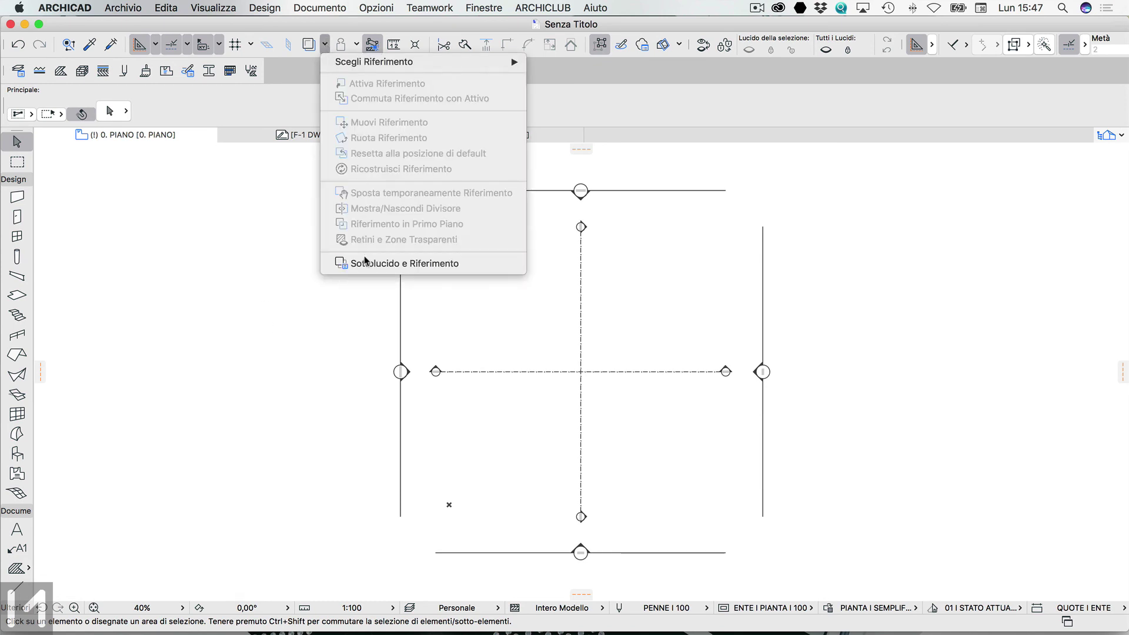
{"action": "left_click", "coordinate": [392, 264]}
{"action": "left_click_drag", "start_coordinate": [470, 204], "coordinate": [927, 174]}
{"action": "left_click", "coordinate": [864, 193]}
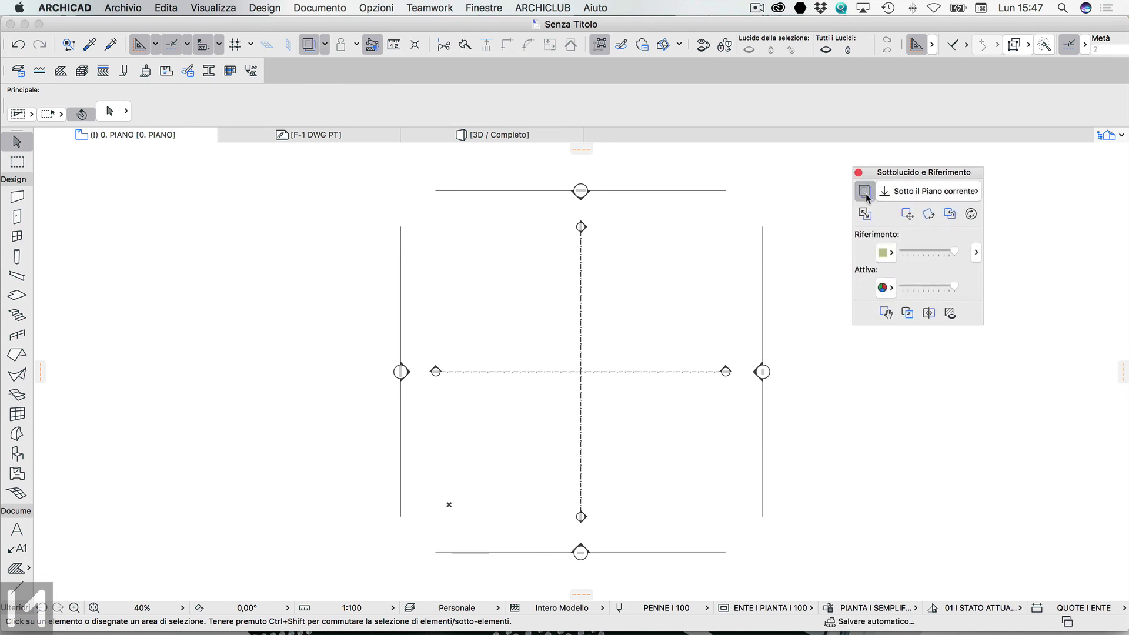
{"action": "left_click", "coordinate": [951, 193]}
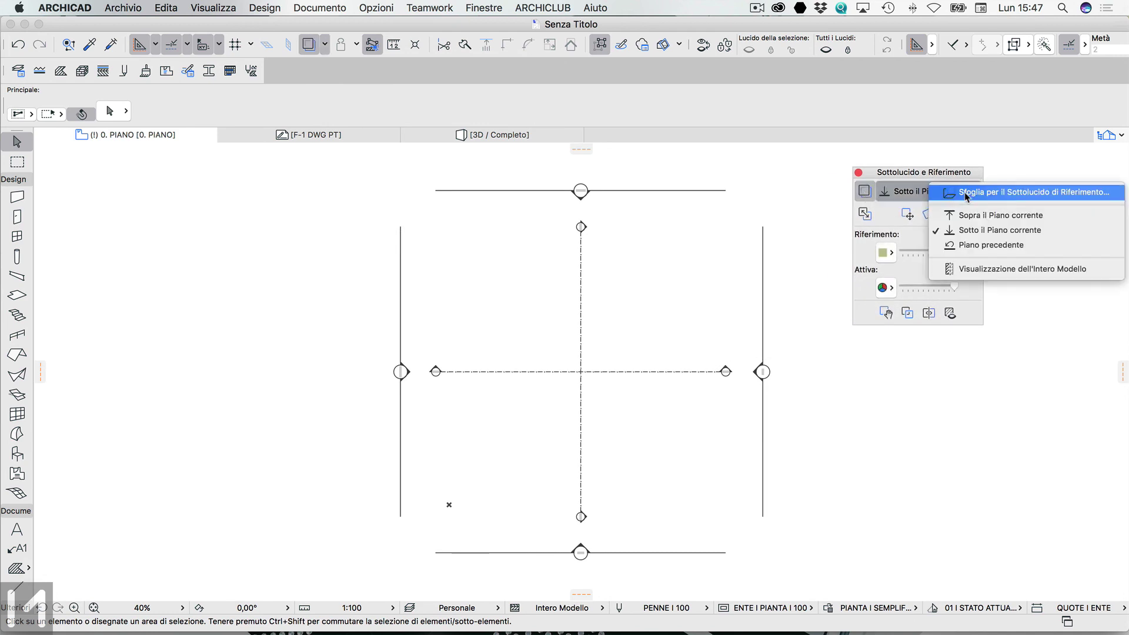
{"action": "left_click", "coordinate": [967, 193]}
{"action": "scroll", "coordinate": [567, 293], "scroll_direction": "down", "scroll_amount": 5}
{"action": "left_click", "coordinate": [559, 321]}
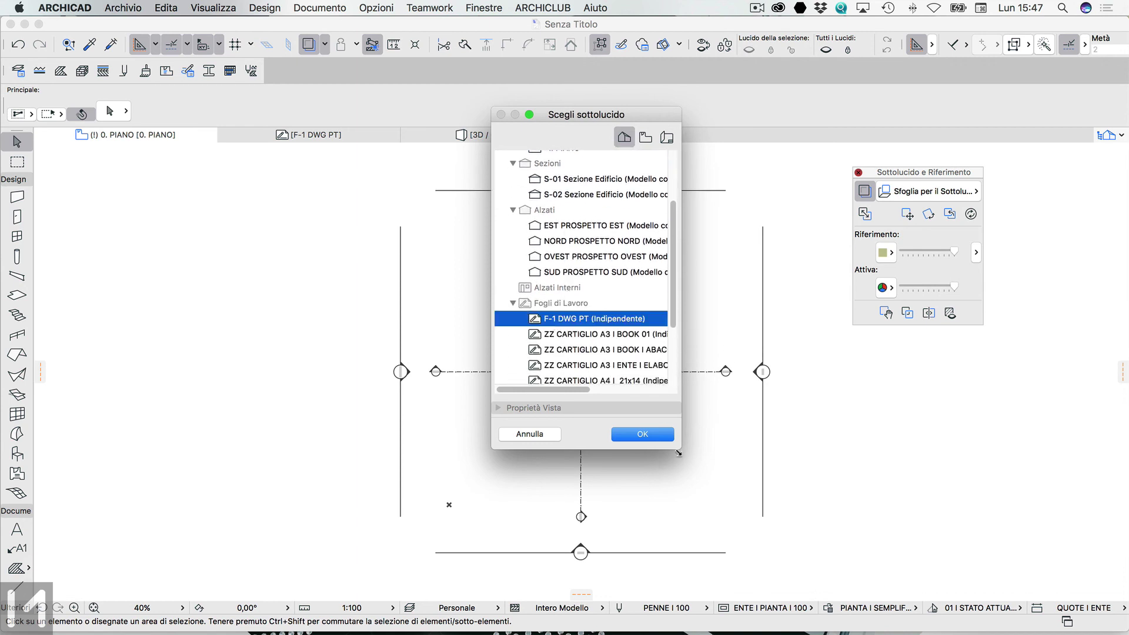
{"action": "left_click", "coordinate": [647, 433]}
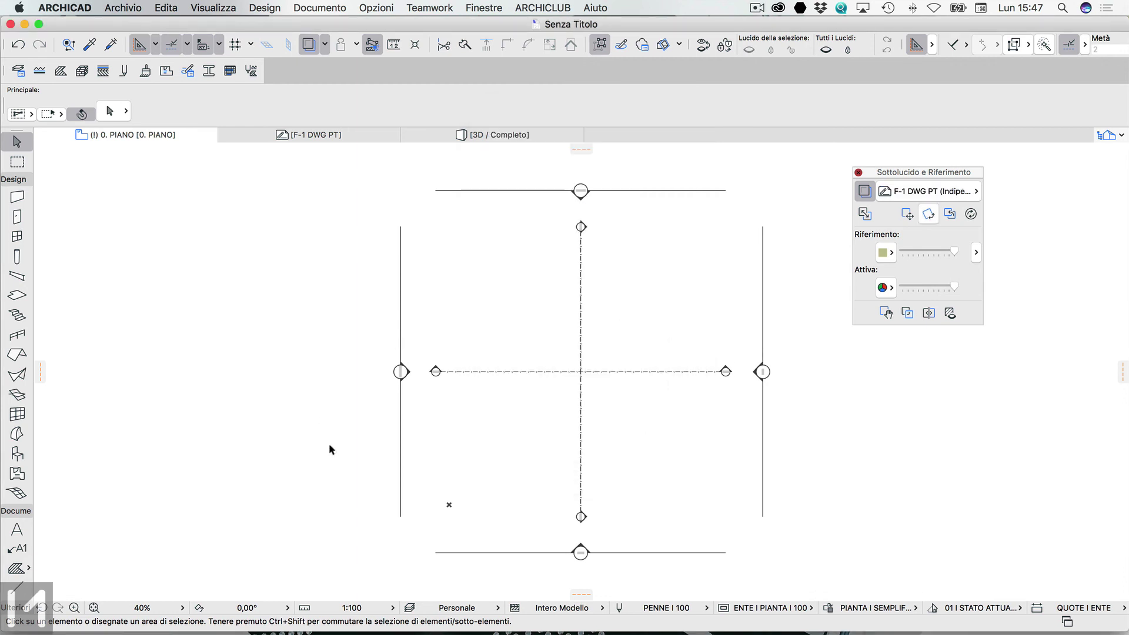
Step: Show layers Demolito_Finestre through TERRENO - SITO E TERRITORIO in Layer Settings
{"action": "scroll", "coordinate": [236, 588], "scroll_direction": "up", "scroll_amount": 1}
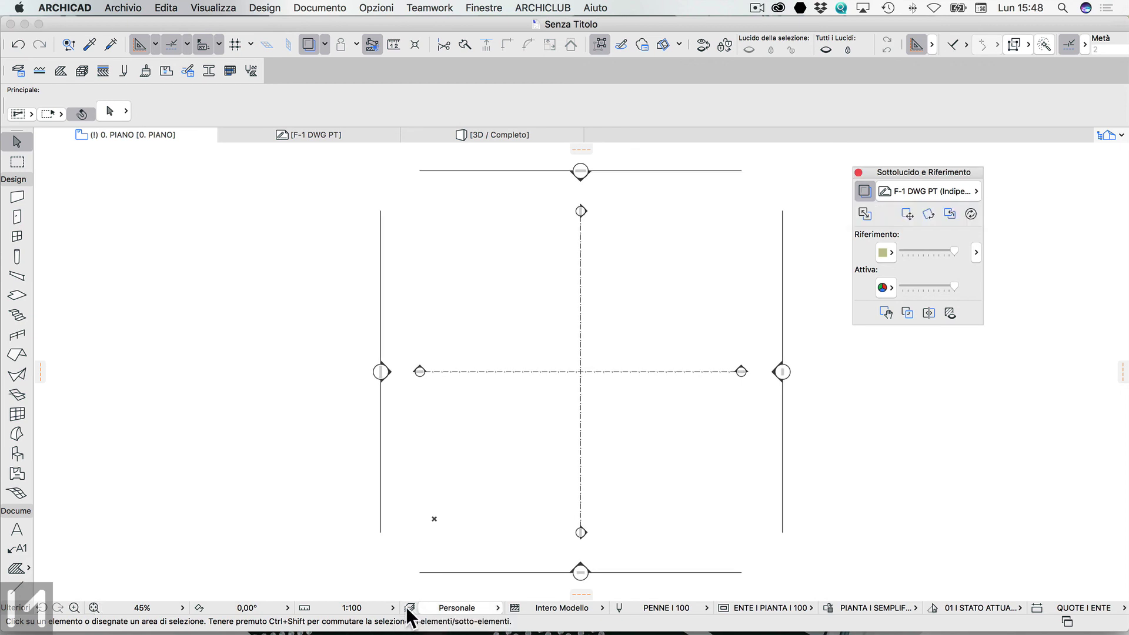
{"action": "left_click", "coordinate": [410, 610]}
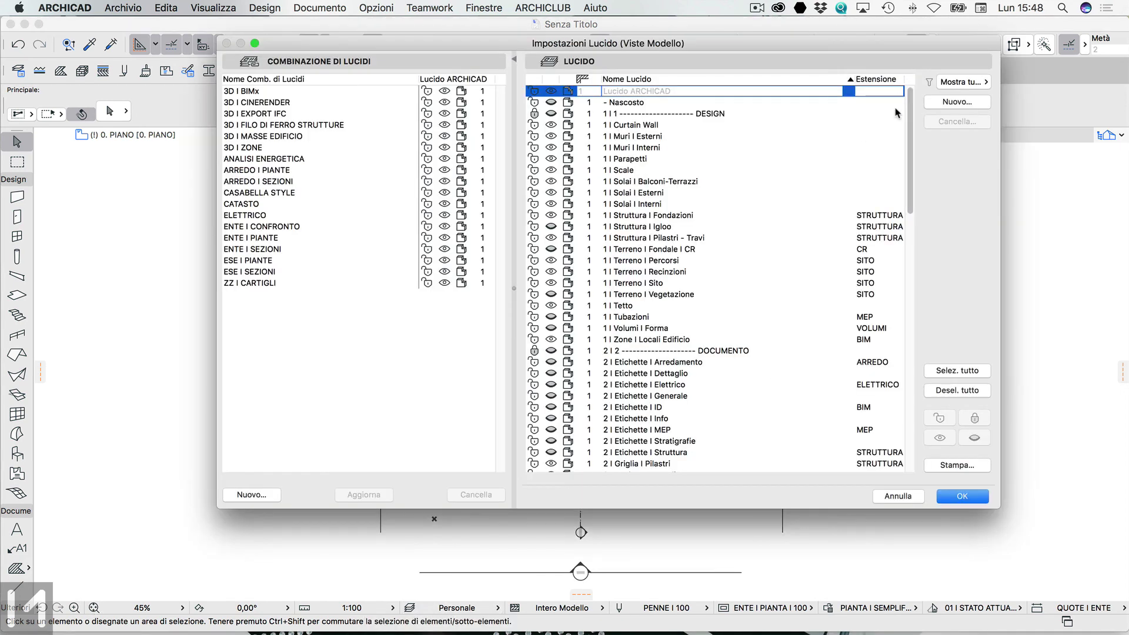
{"action": "scroll", "coordinate": [906, 227], "scroll_direction": "down", "scroll_amount": 10}
{"action": "scroll", "coordinate": [907, 228], "scroll_direction": "down", "scroll_amount": 15}
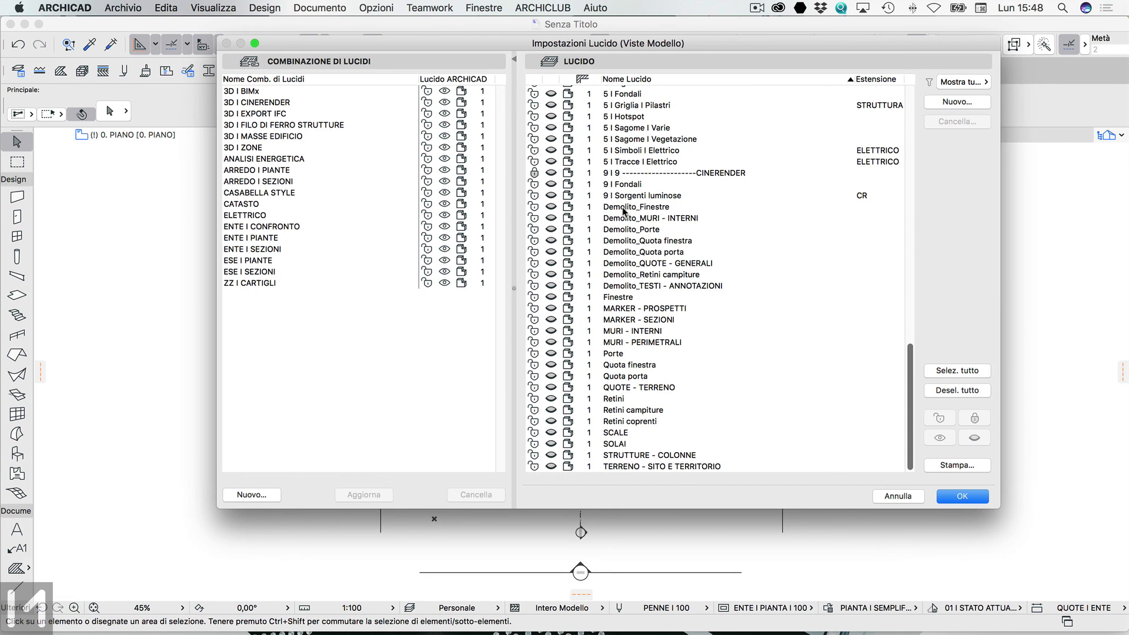
{"action": "left_click", "coordinate": [623, 207]}
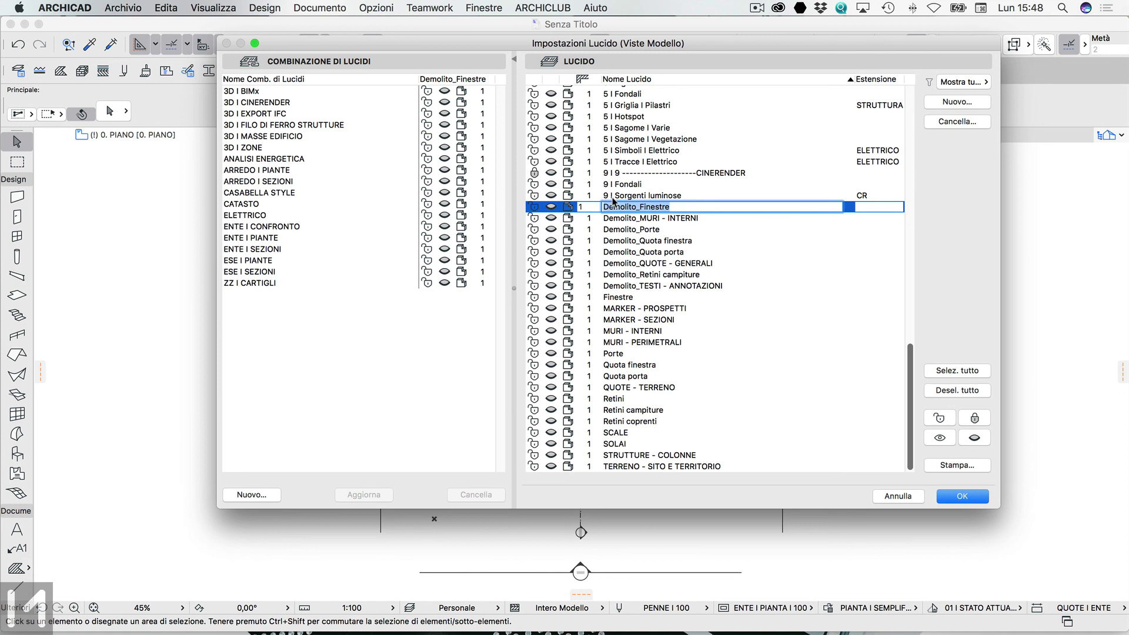
{"action": "left_click", "coordinate": [633, 467], "text": "shift"}
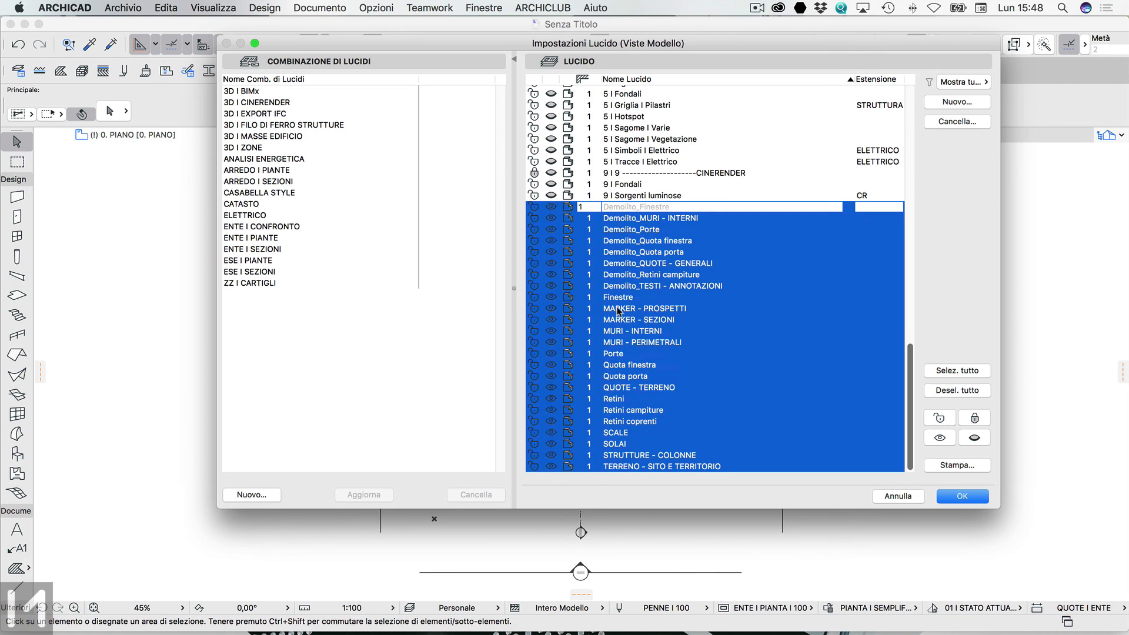
{"action": "left_click", "coordinate": [962, 496]}
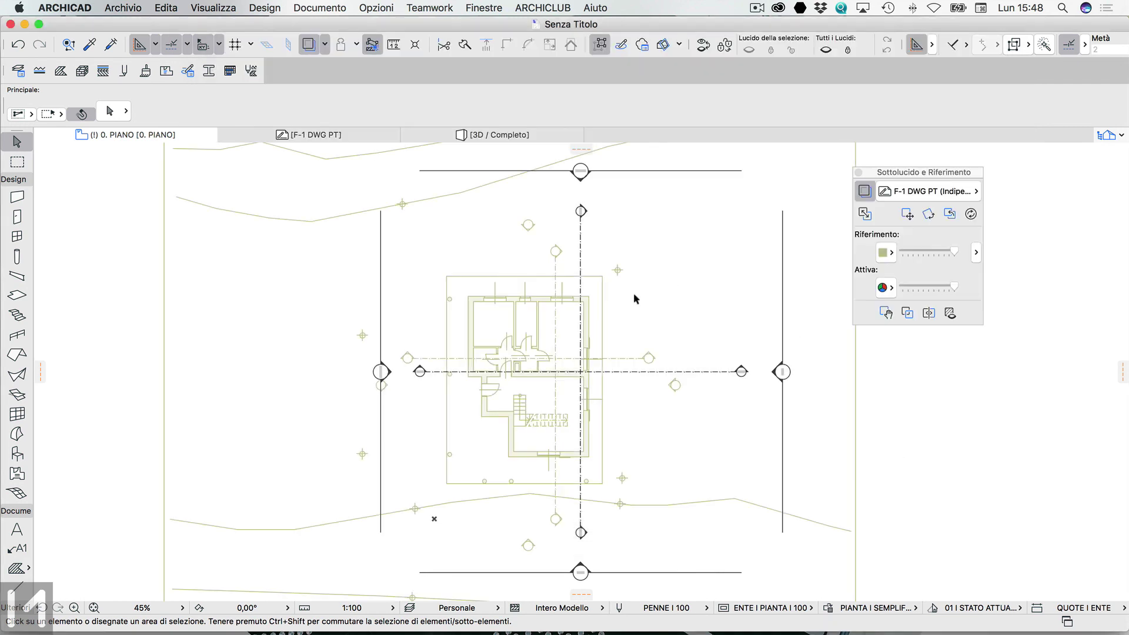